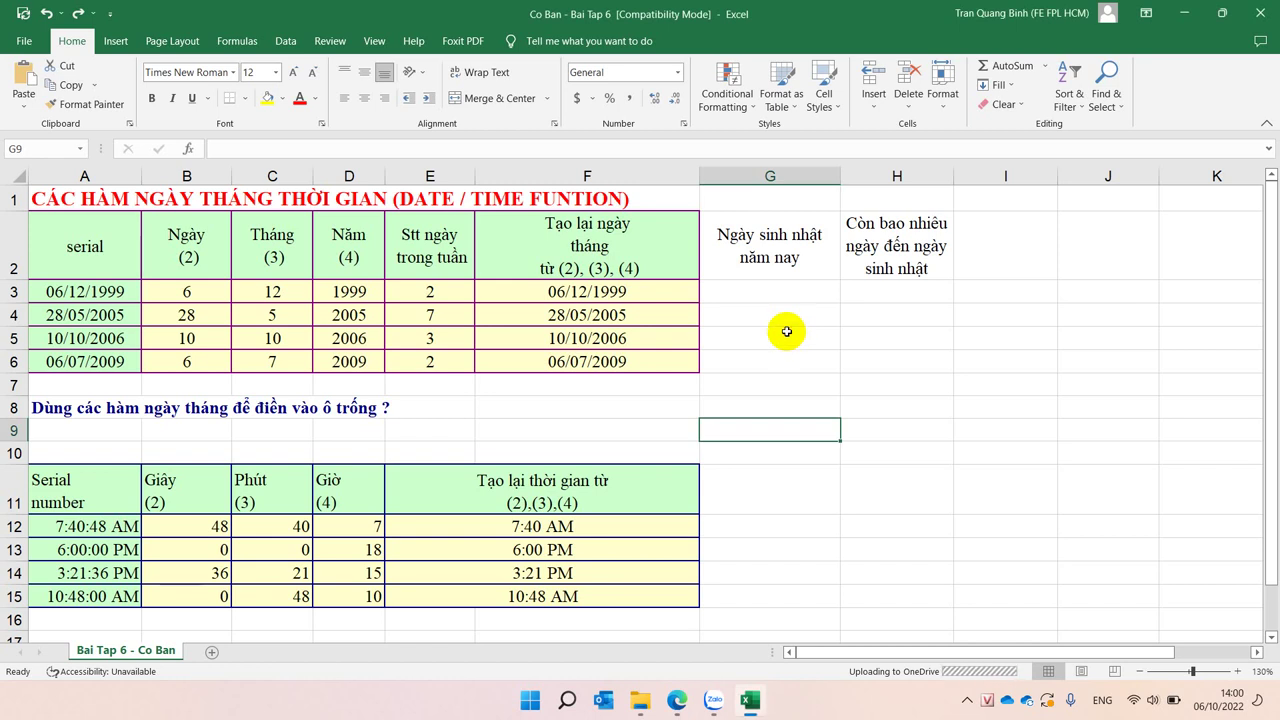
Clear B3:F6 and format A3:A6 as General to show serials 36500, 38500, 39000, 40000
left_click_drag(208, 298, 572, 364)
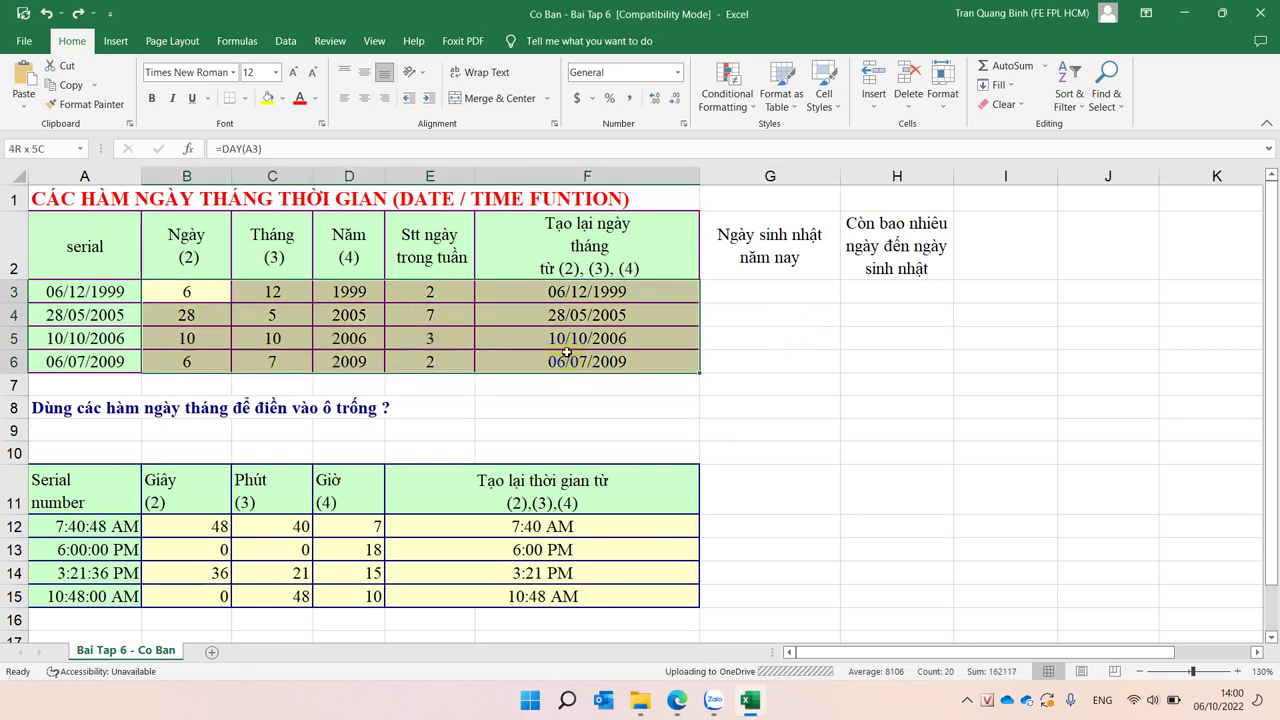
key("Delete")
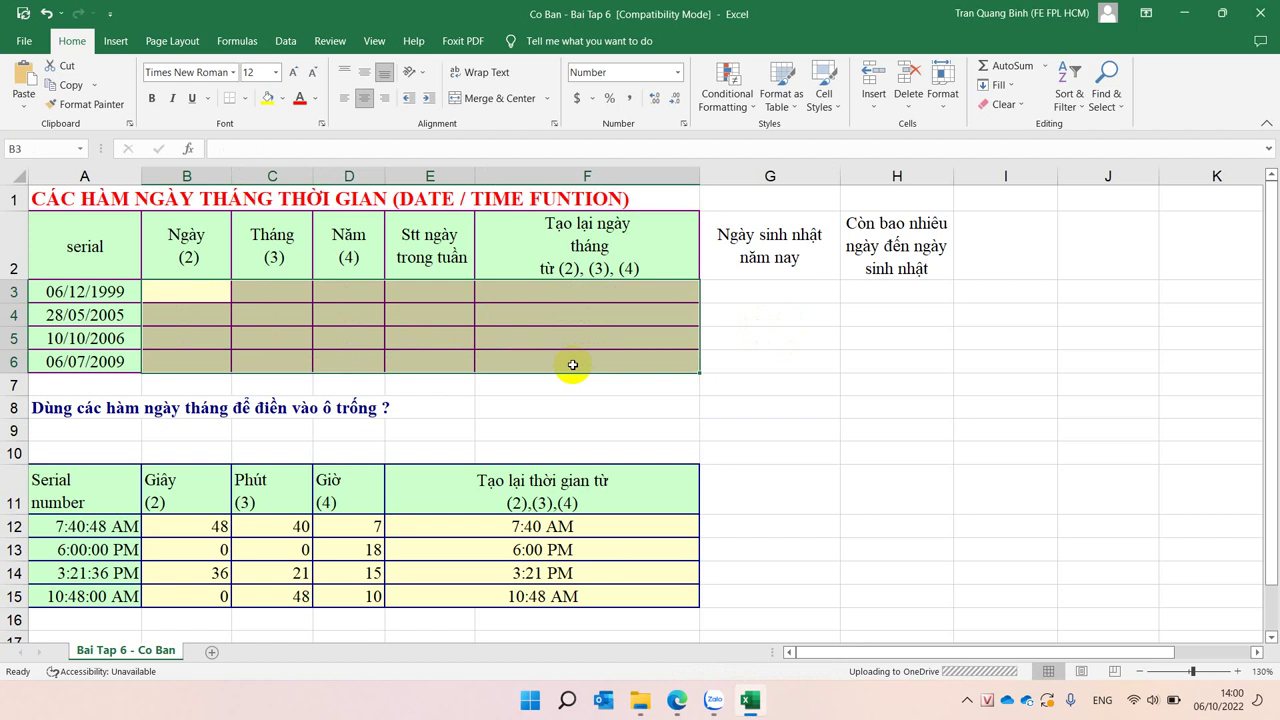
left_click_drag(99, 290, 88, 360)
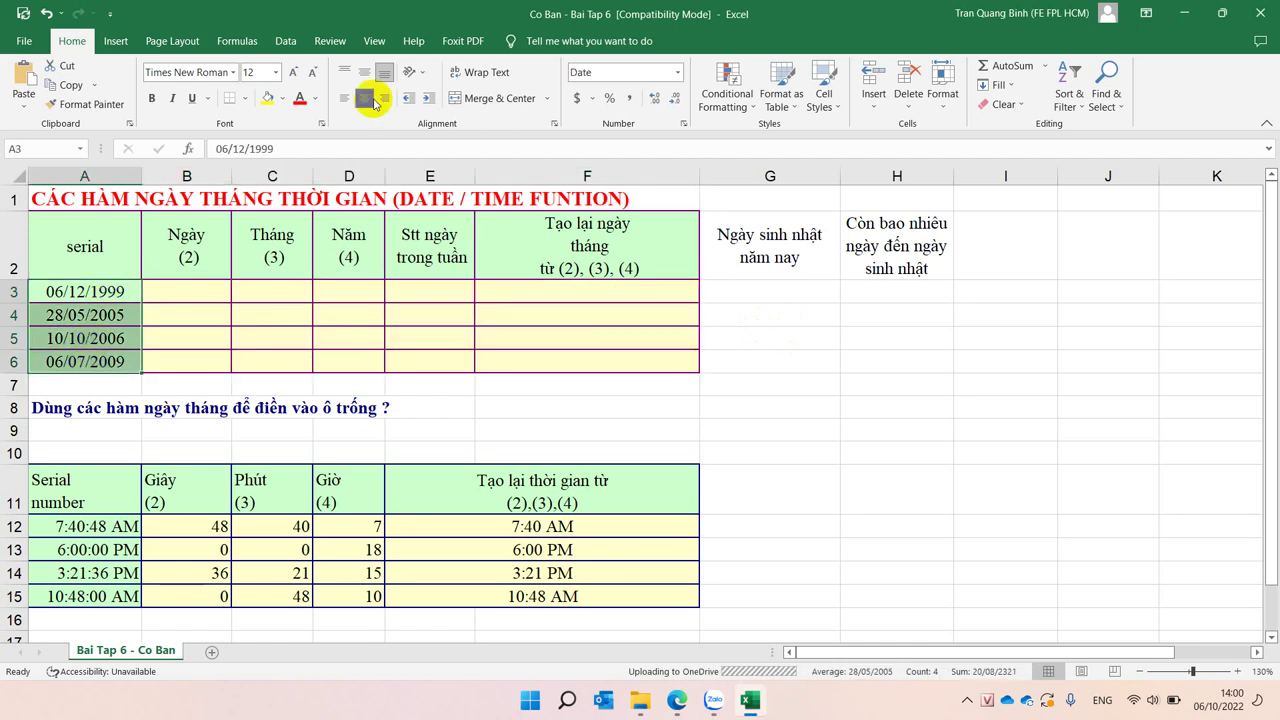
left_click(679, 77)
left_click(641, 100)
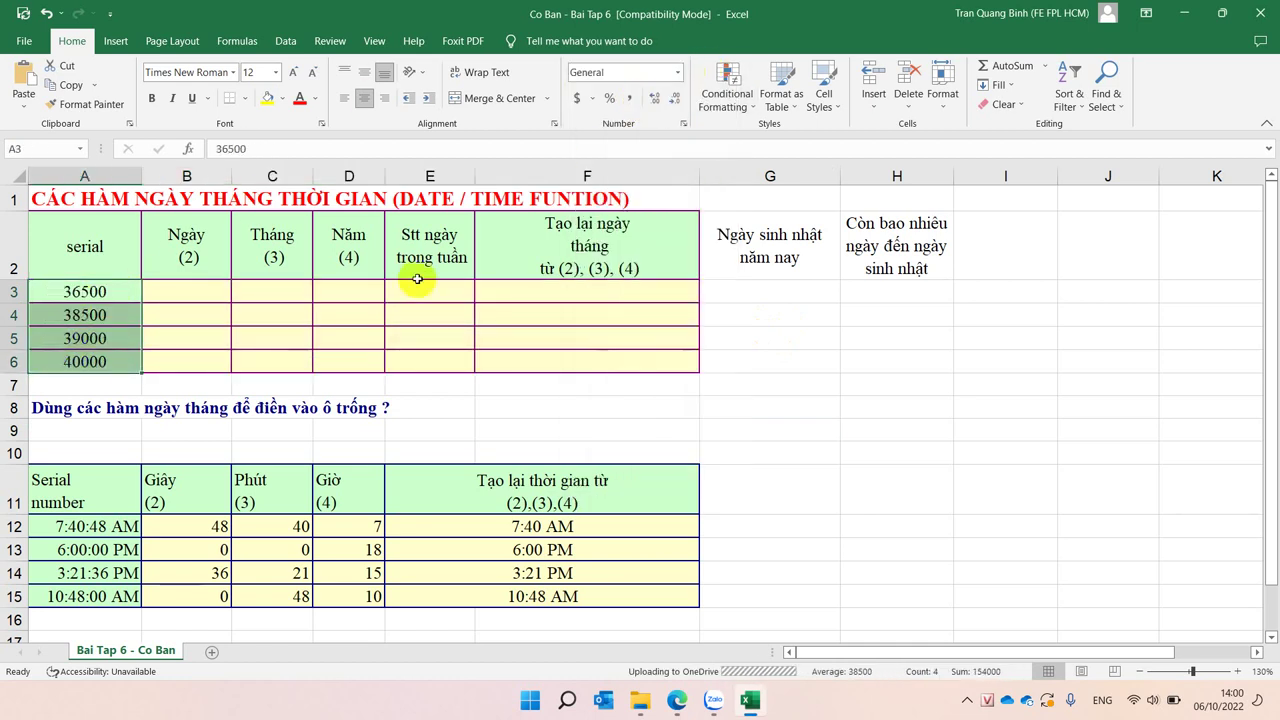
Enter =DAY(A3) in B3 to get the day 6
left_click(195, 293)
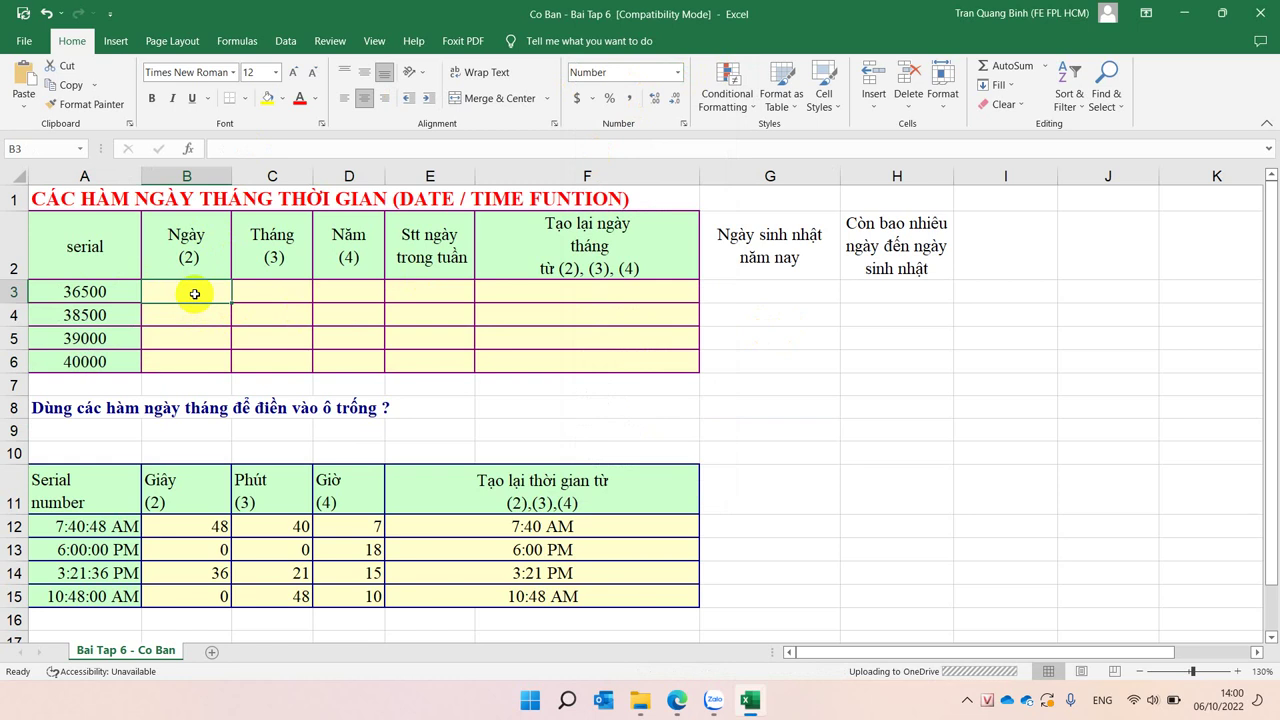
type("=dy")
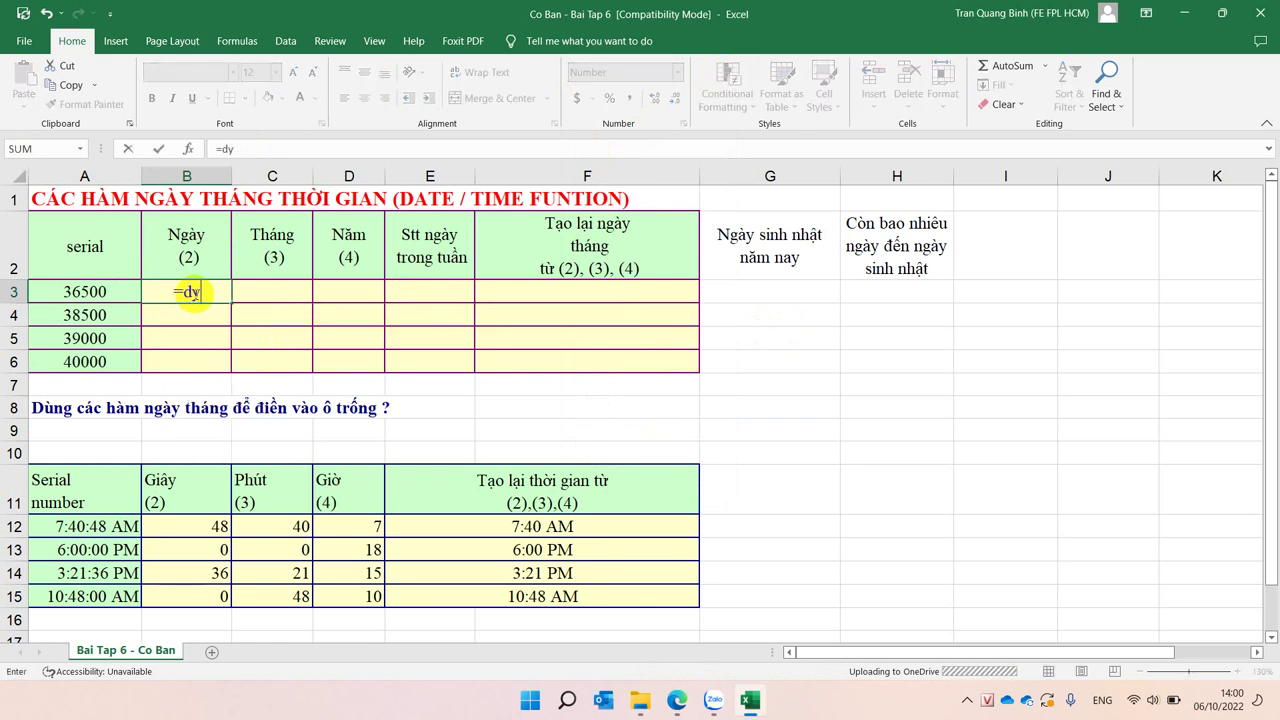
key("BackSpace")
type("ay(")
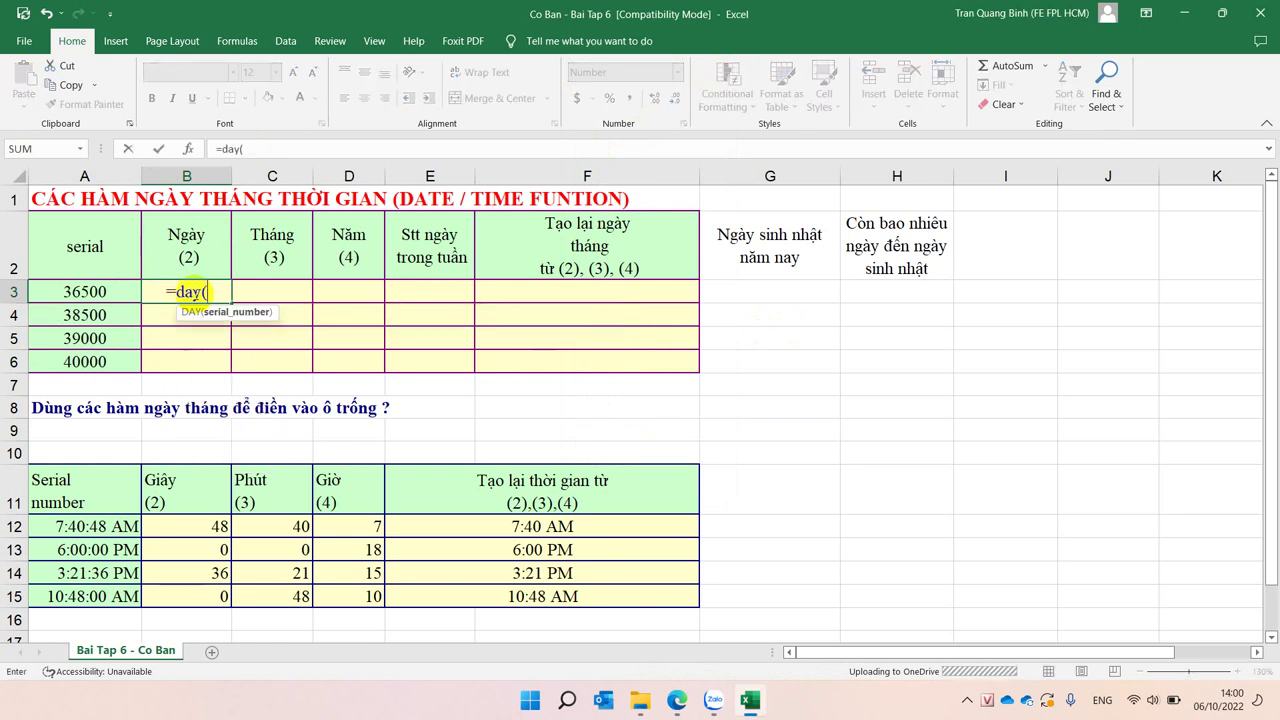
left_click(96, 291)
key("Return")
Enter =MONTH(A3) in C3 to get the month 12
left_click(284, 296)
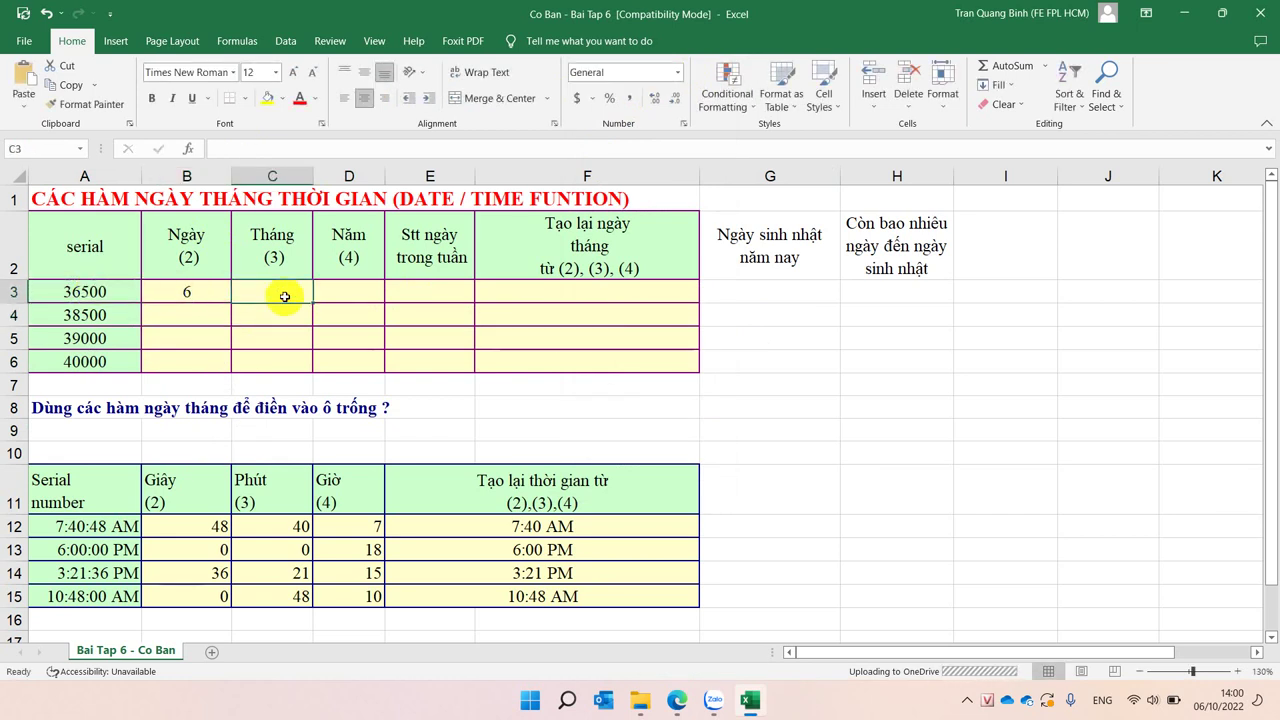
type("=m")
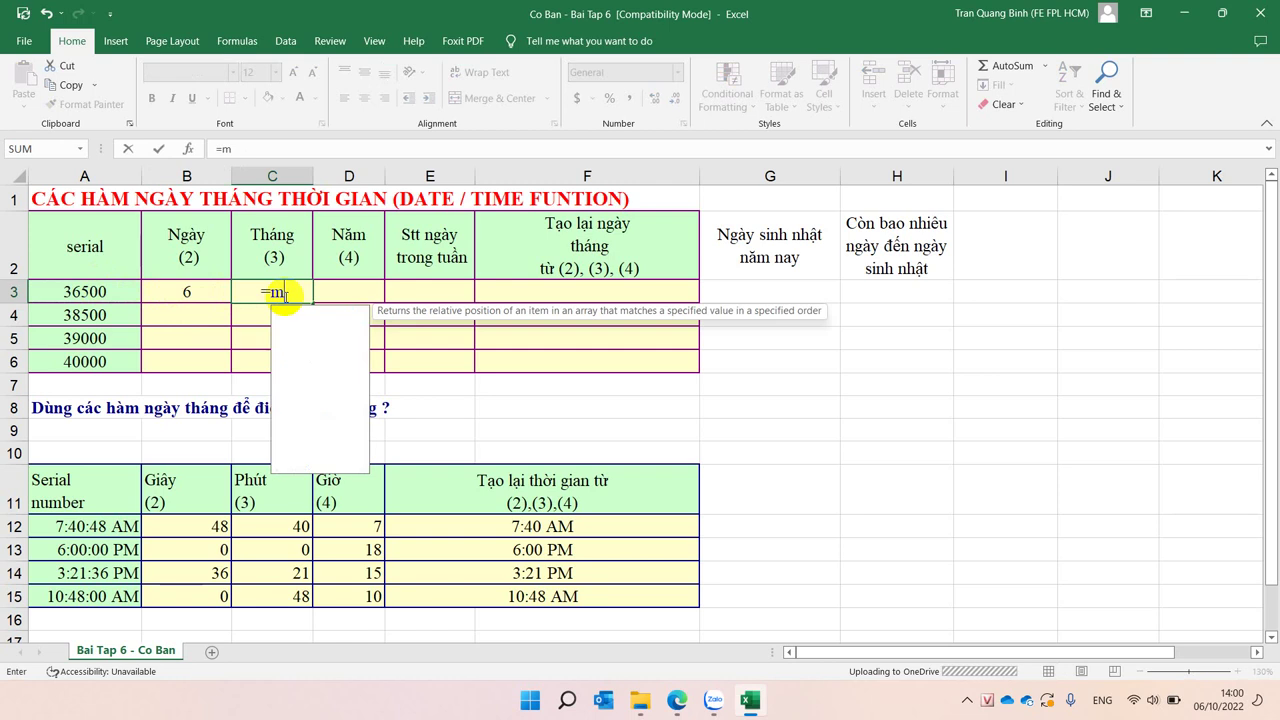
type("o")
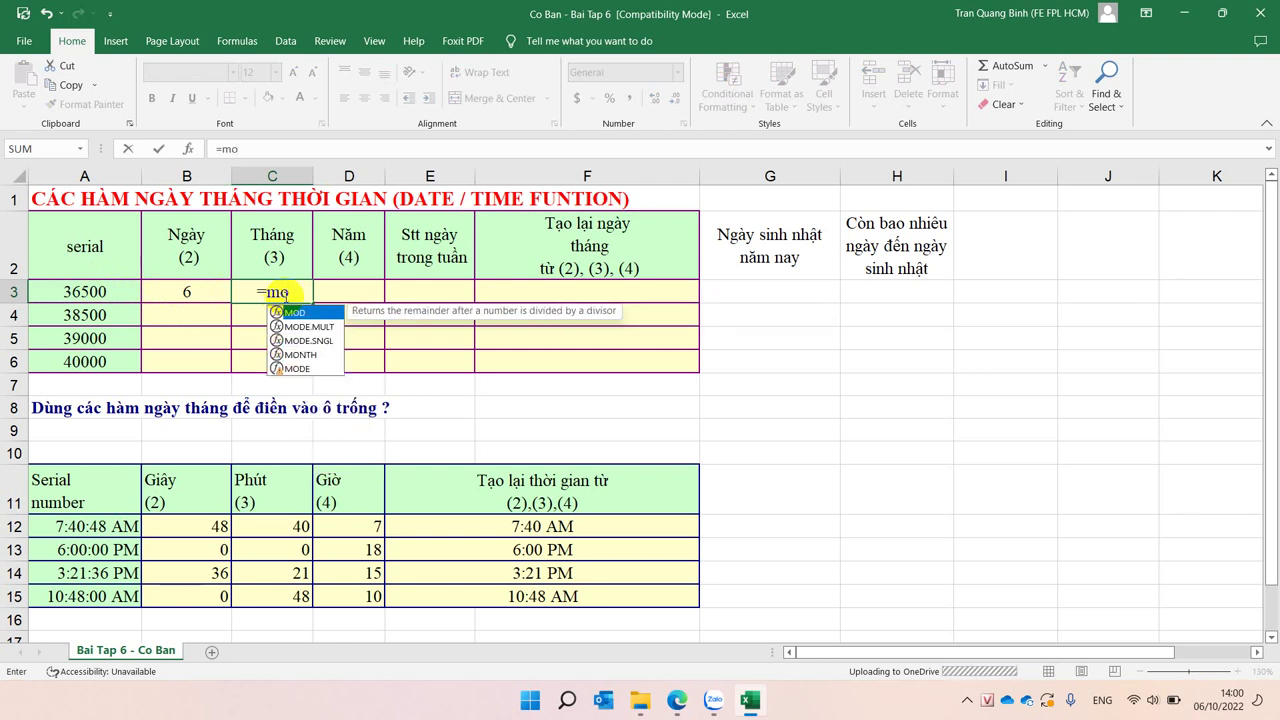
double_click(312, 358)
left_click(104, 293)
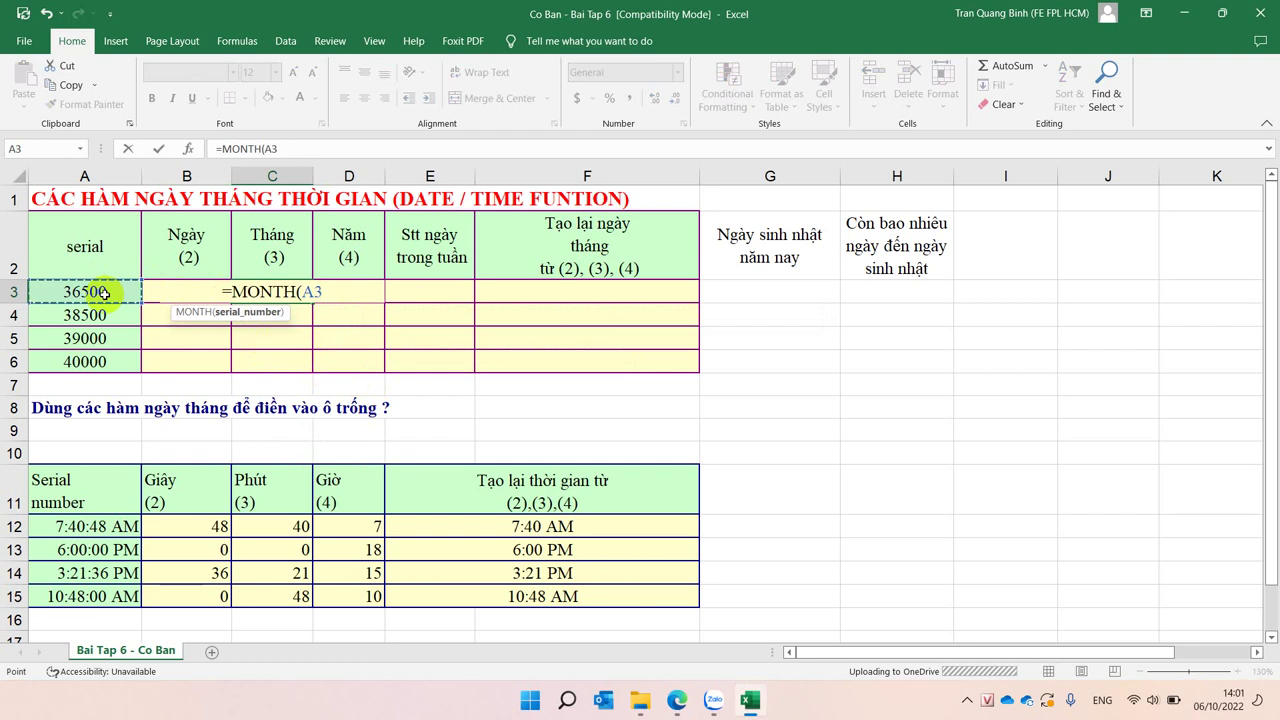
key("Return")
Enter =YEAR(A3) in D3 to get 1999, then begin the weekday formula in E3
left_click(357, 293)
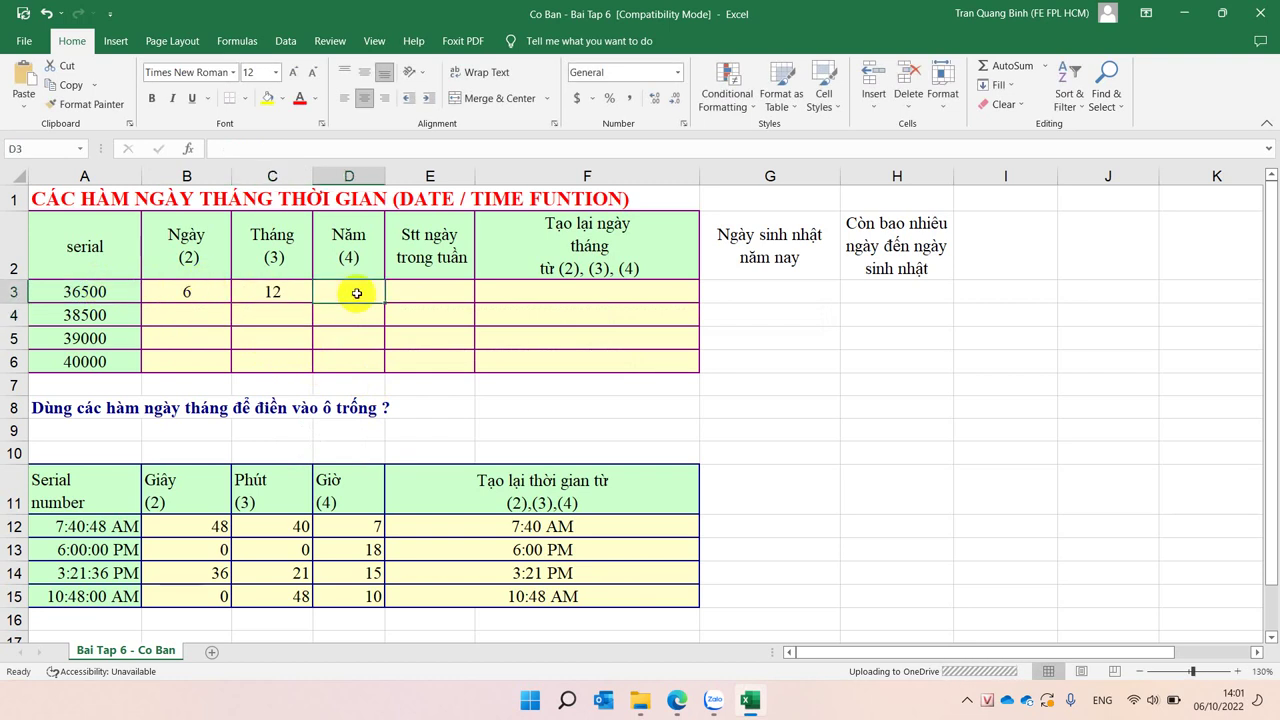
type("=yea")
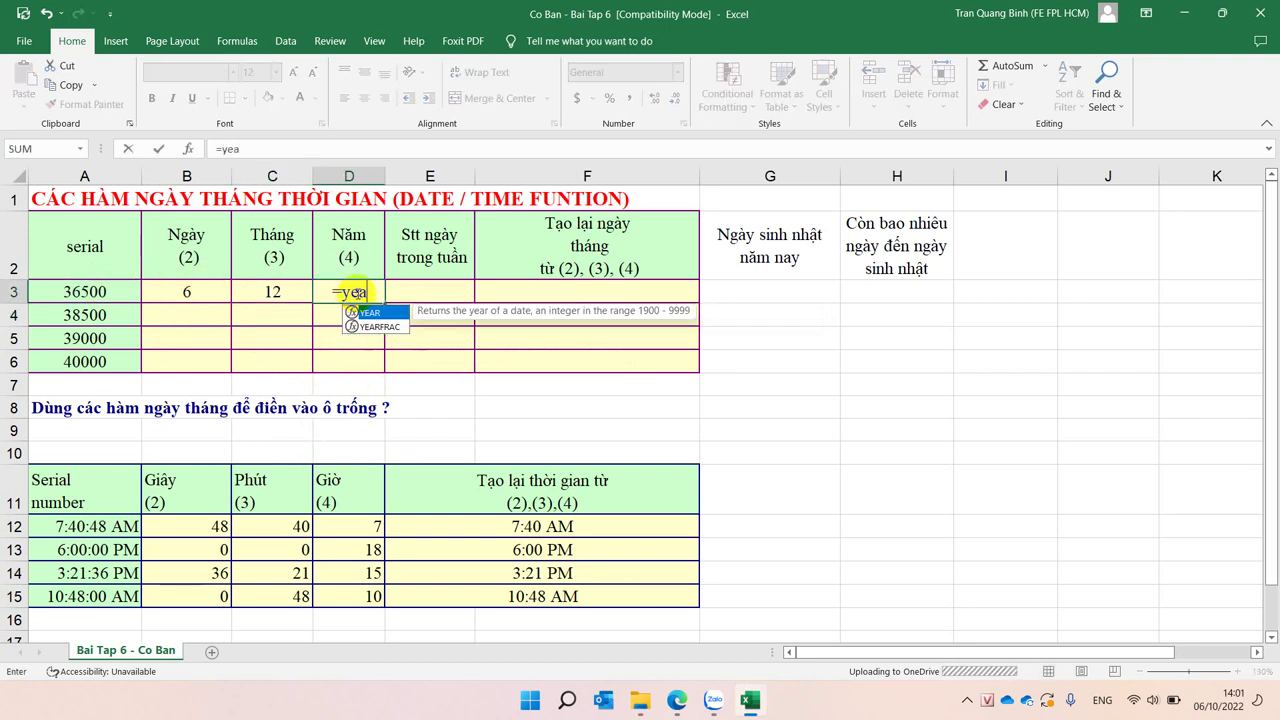
key("Tab")
left_click(104, 293)
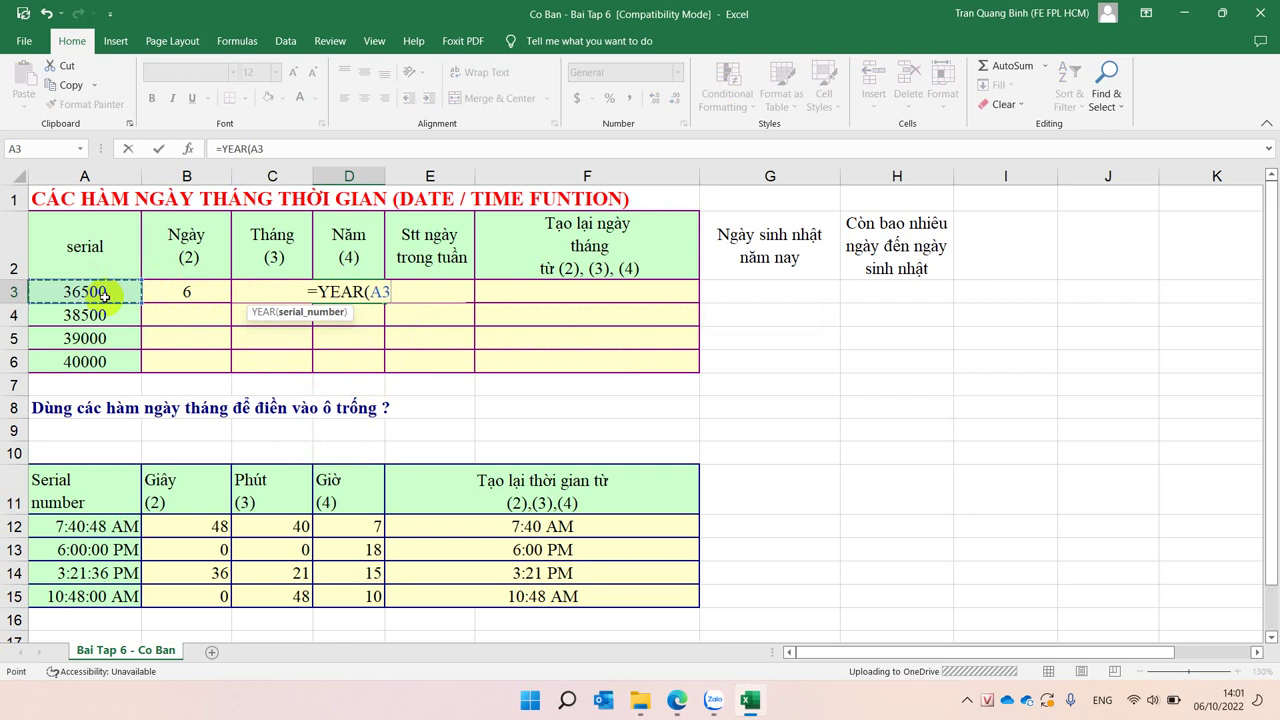
key("Return")
left_click(426, 294)
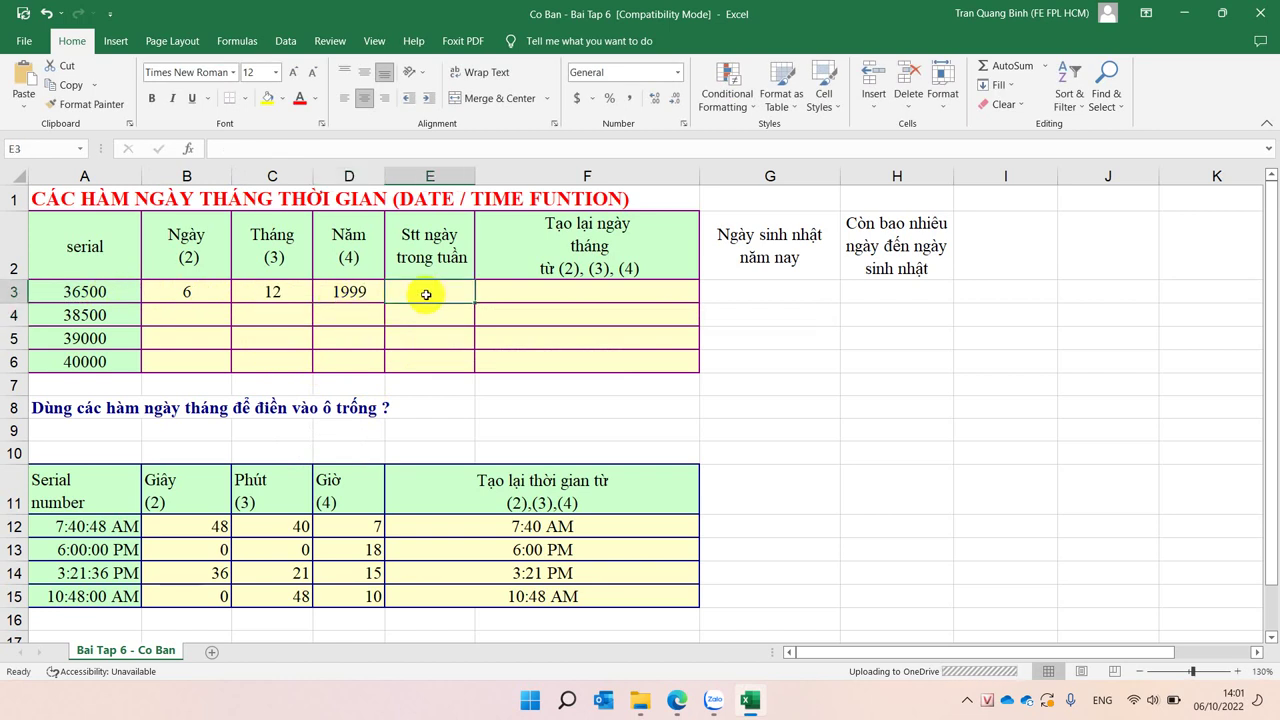
type("=")
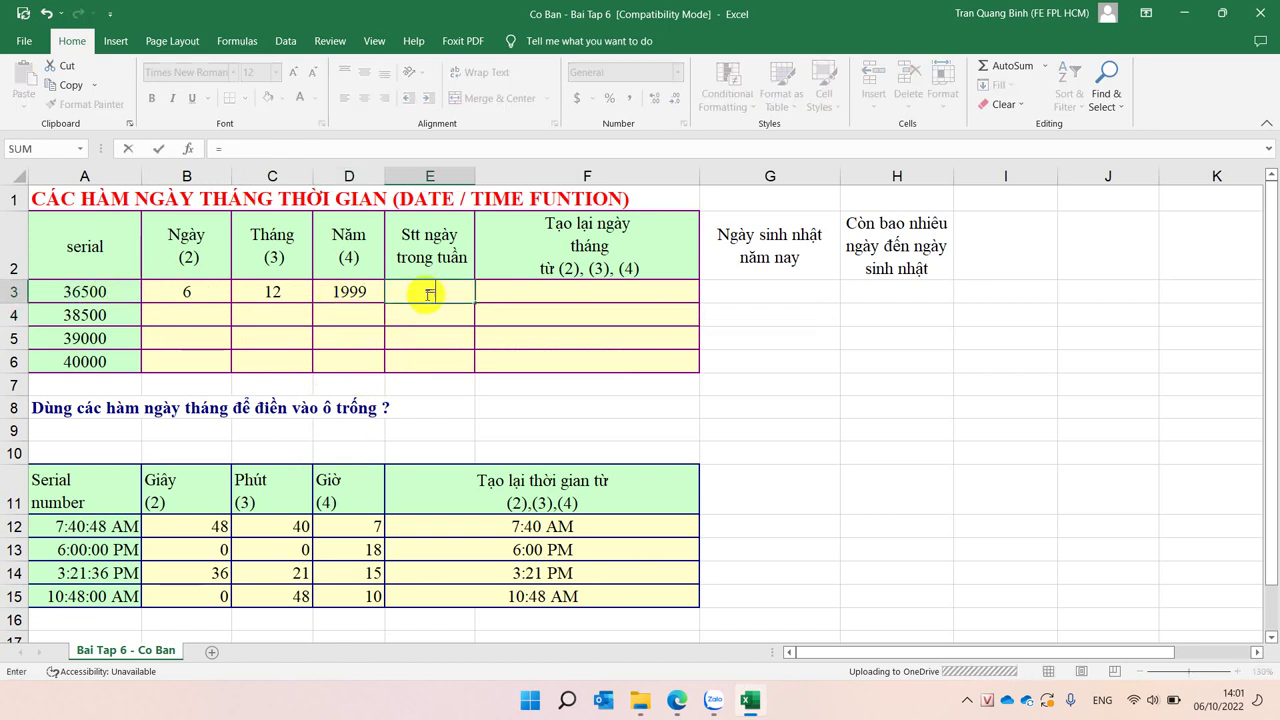
type("w")
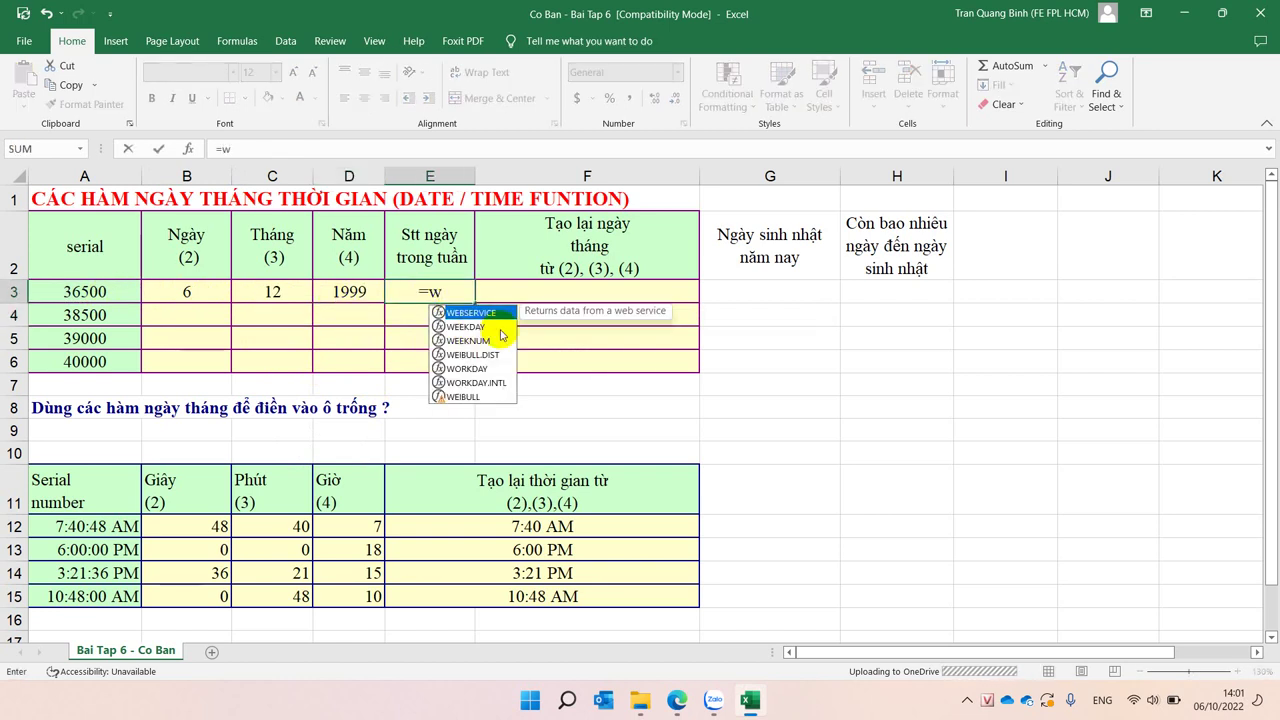
left_click(500, 328)
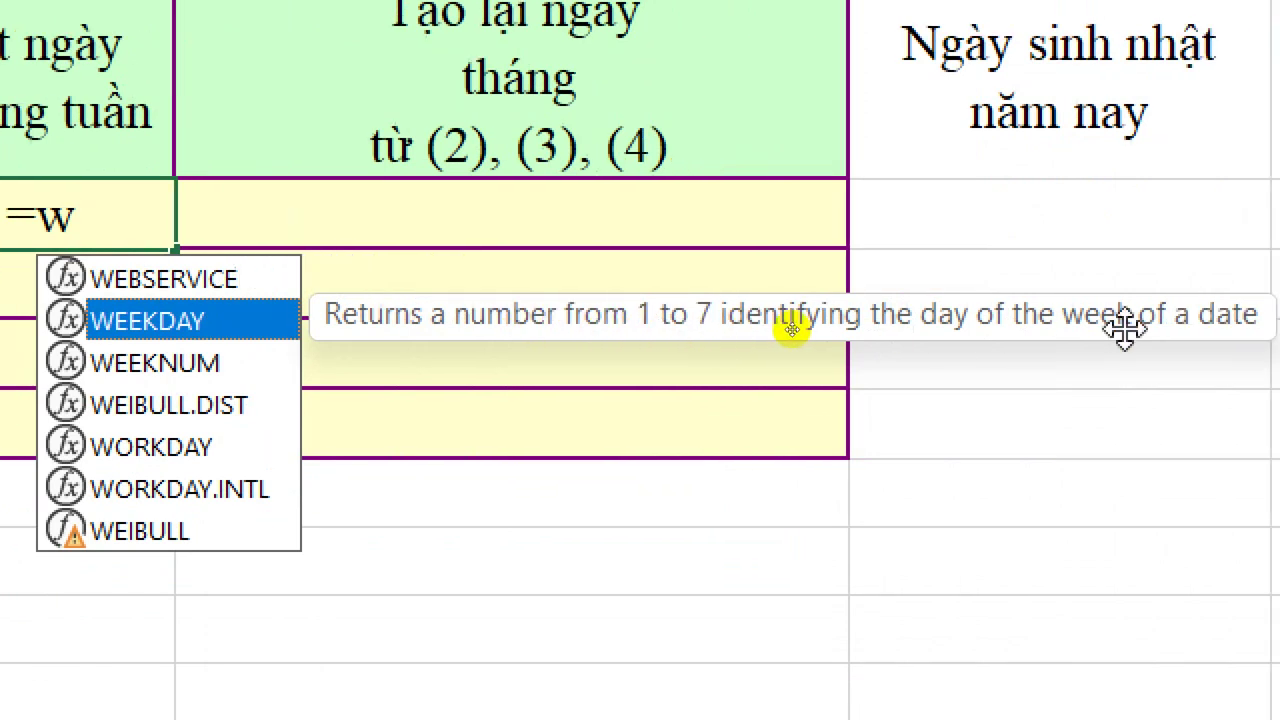
left_click(222, 362)
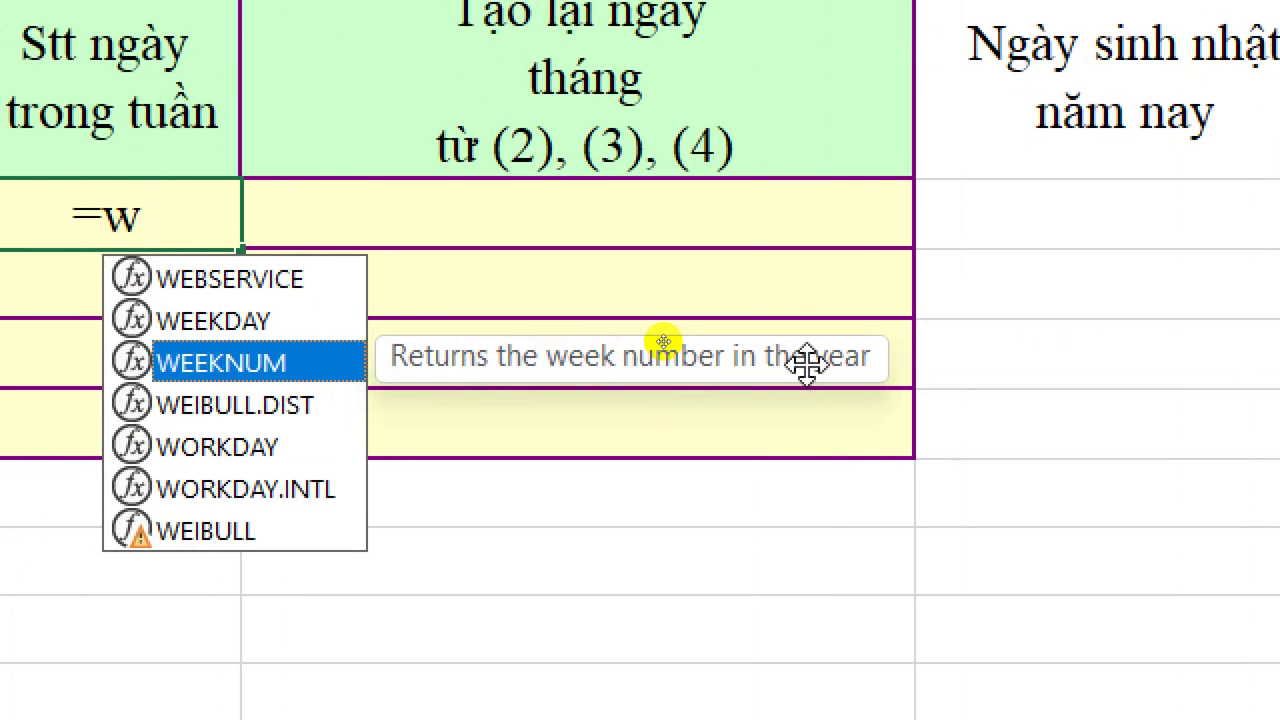
left_click(180, 447)
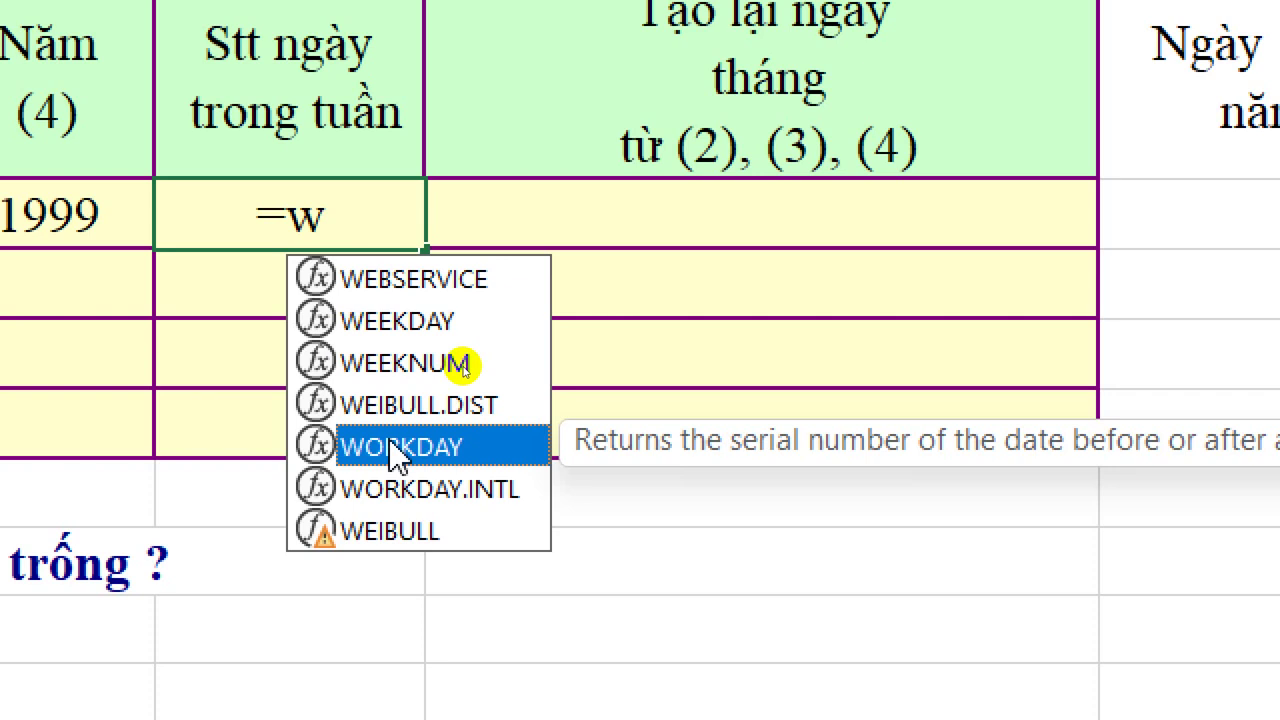
Complete =WEEKDAY(A3) in E3 so it shows weekday number 2
double_click(362, 328)
scroll(157, 306, "left", 3)
scroll(134, 280, "left", 3)
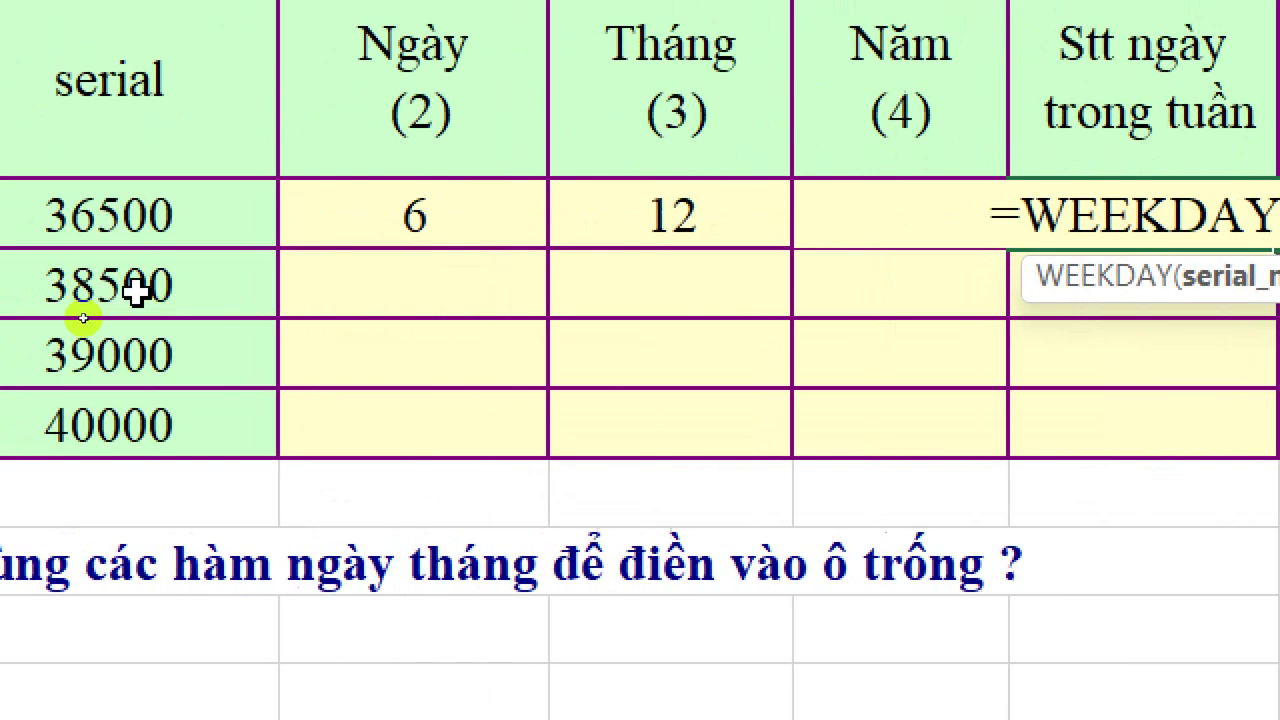
left_click(232, 230)
key("Return")
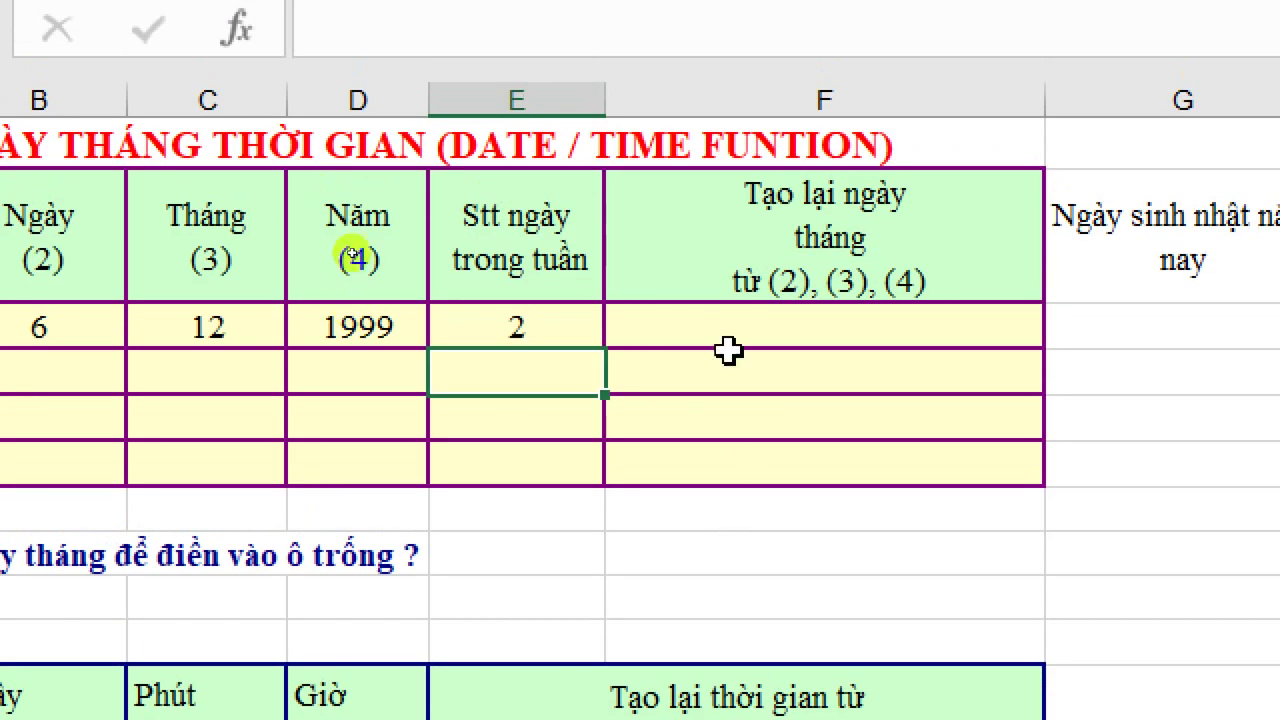
left_click(729, 320)
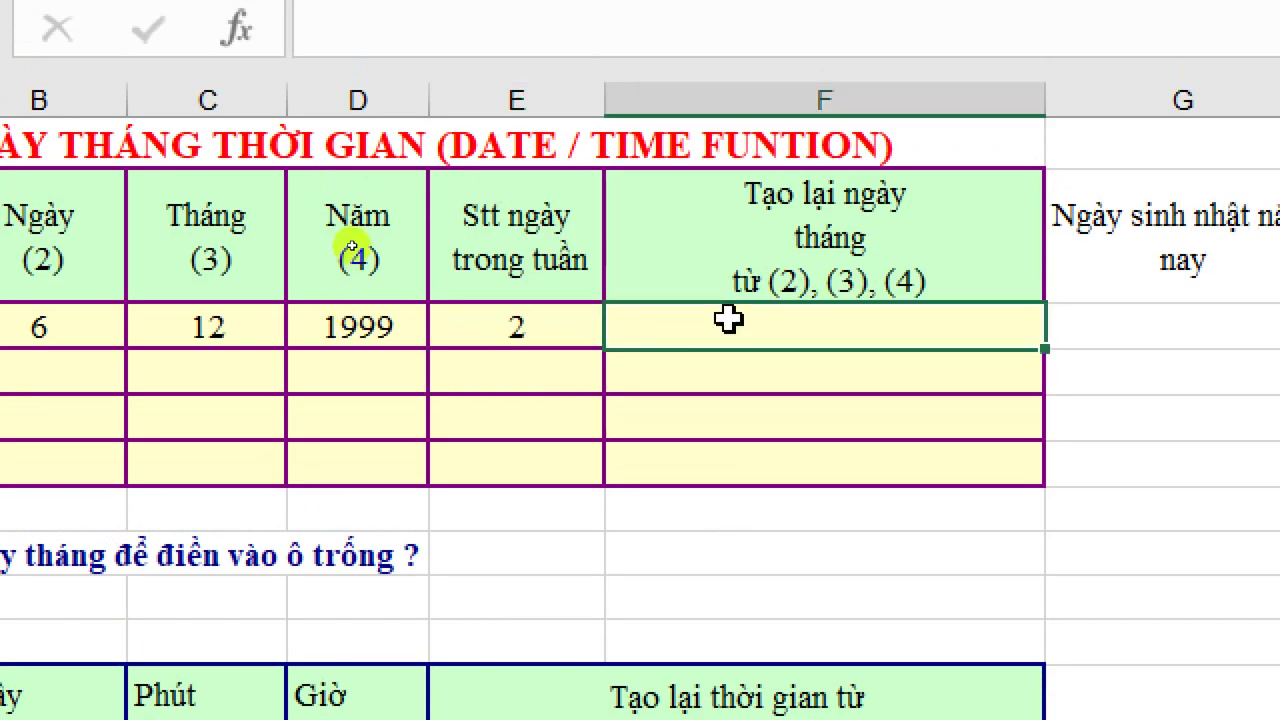
Enter =DATE(D3,C3,B3) in F3 to rebuild the date 06/12/1999
type("=d")
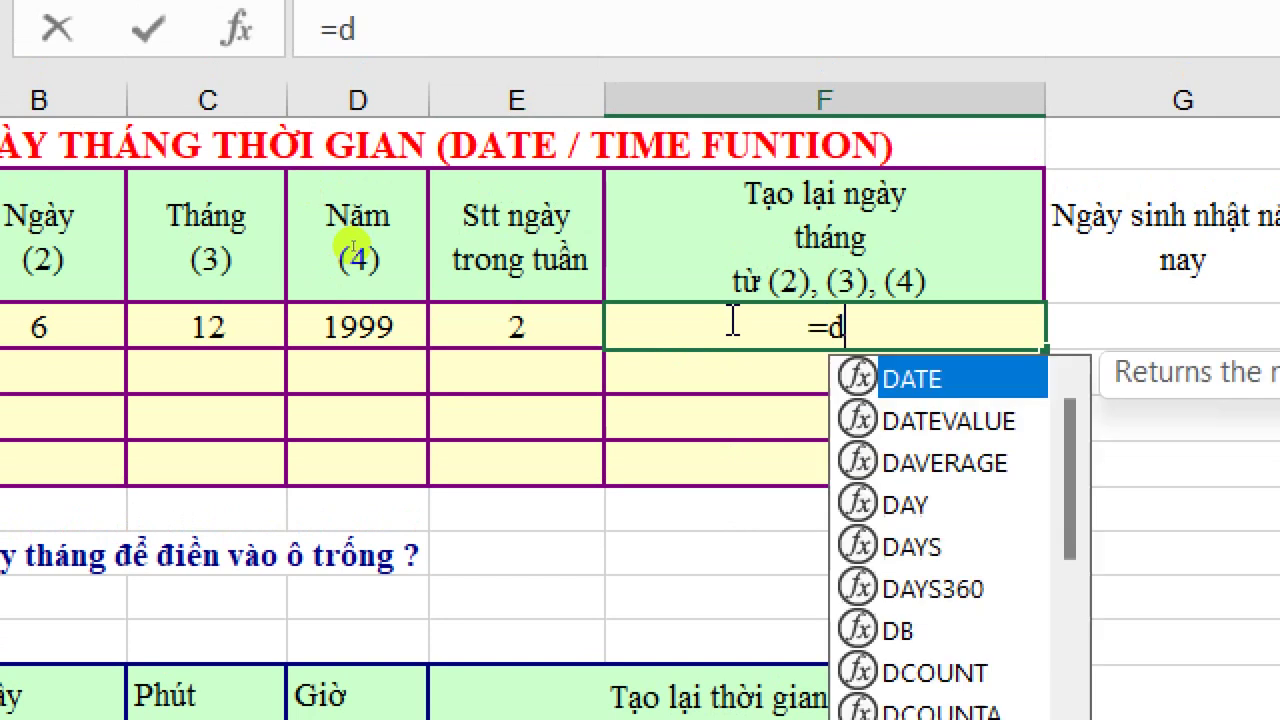
type("a")
key("Tab")
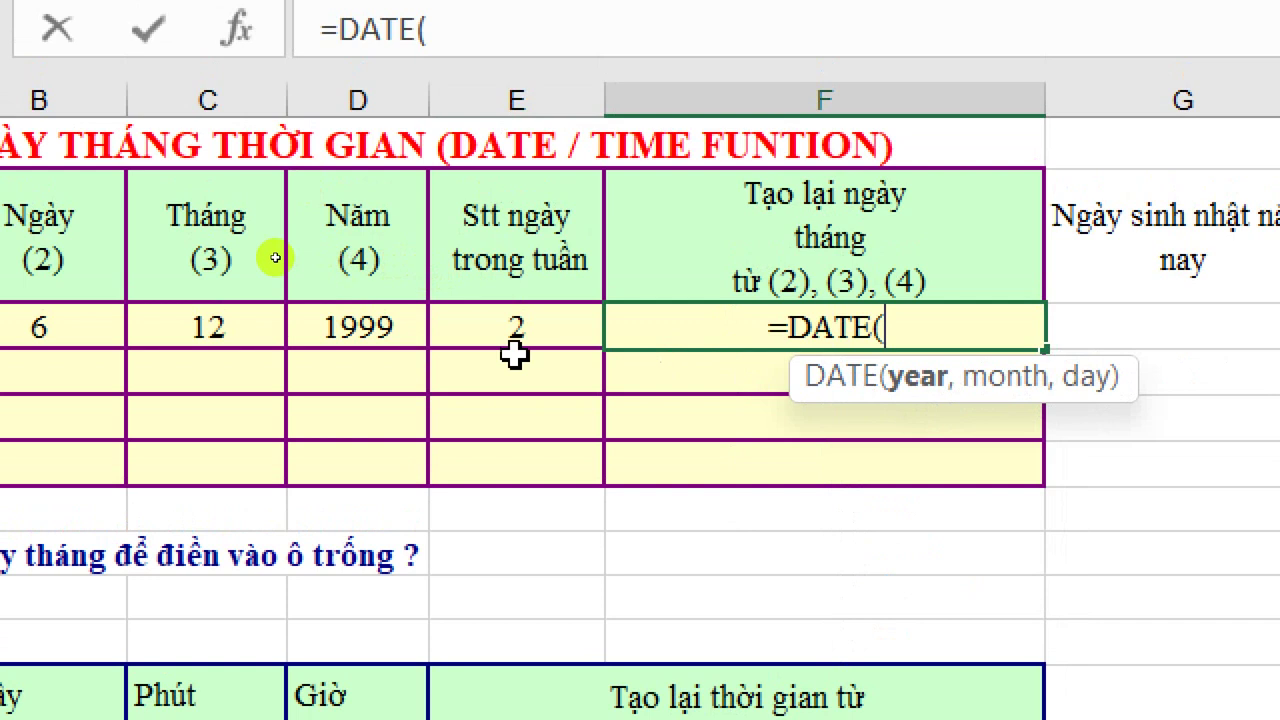
left_click(340, 327)
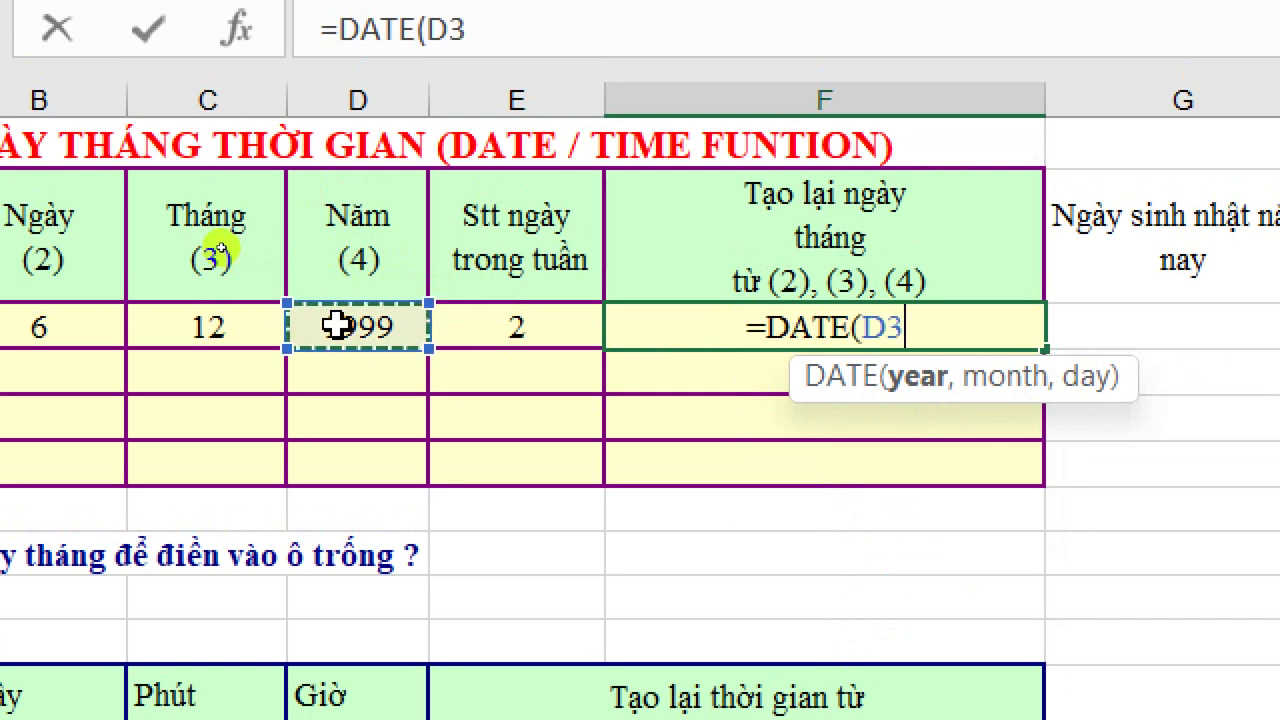
type(",")
left_click(220, 323)
type(",")
left_click(157, 337)
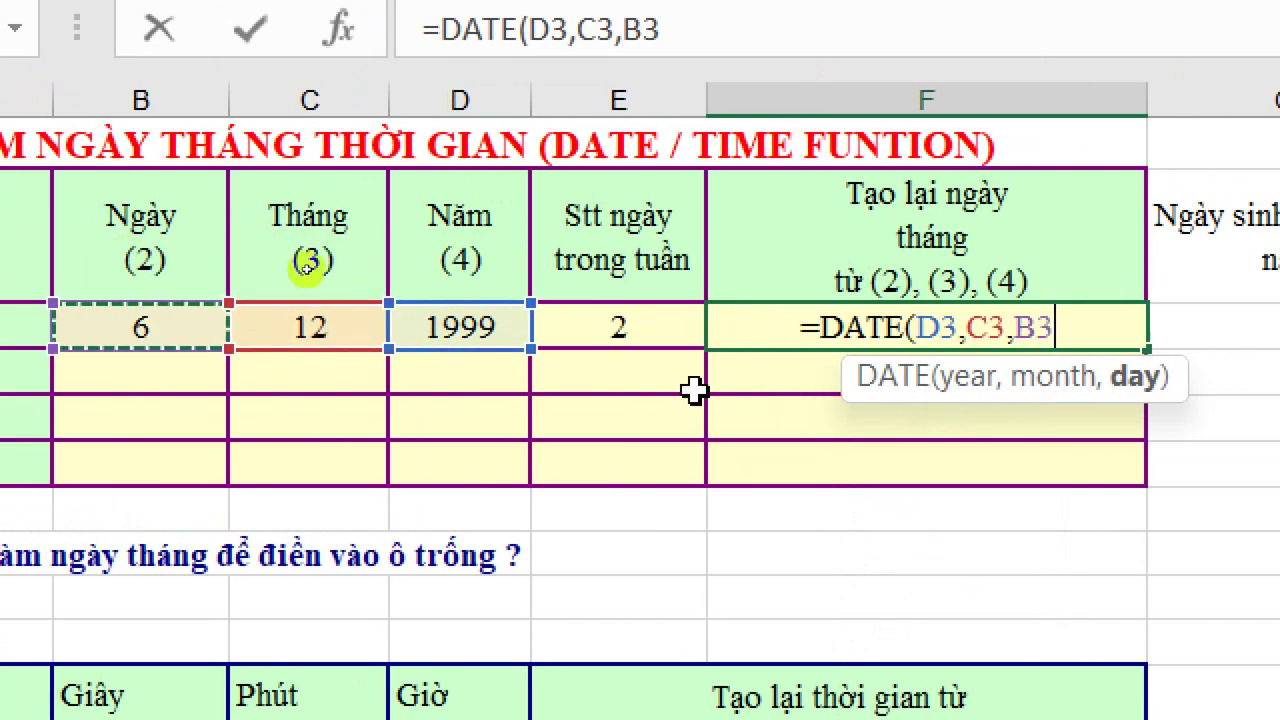
key("Return")
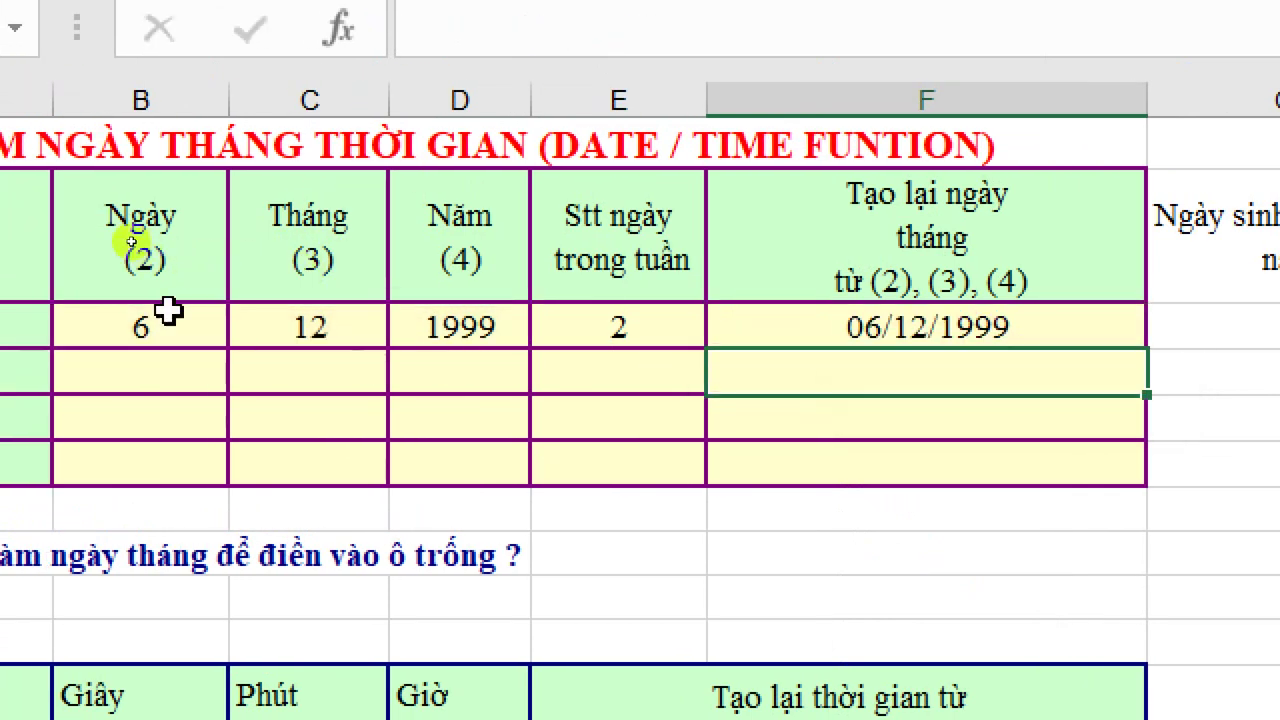
left_click_drag(200, 325, 990, 330)
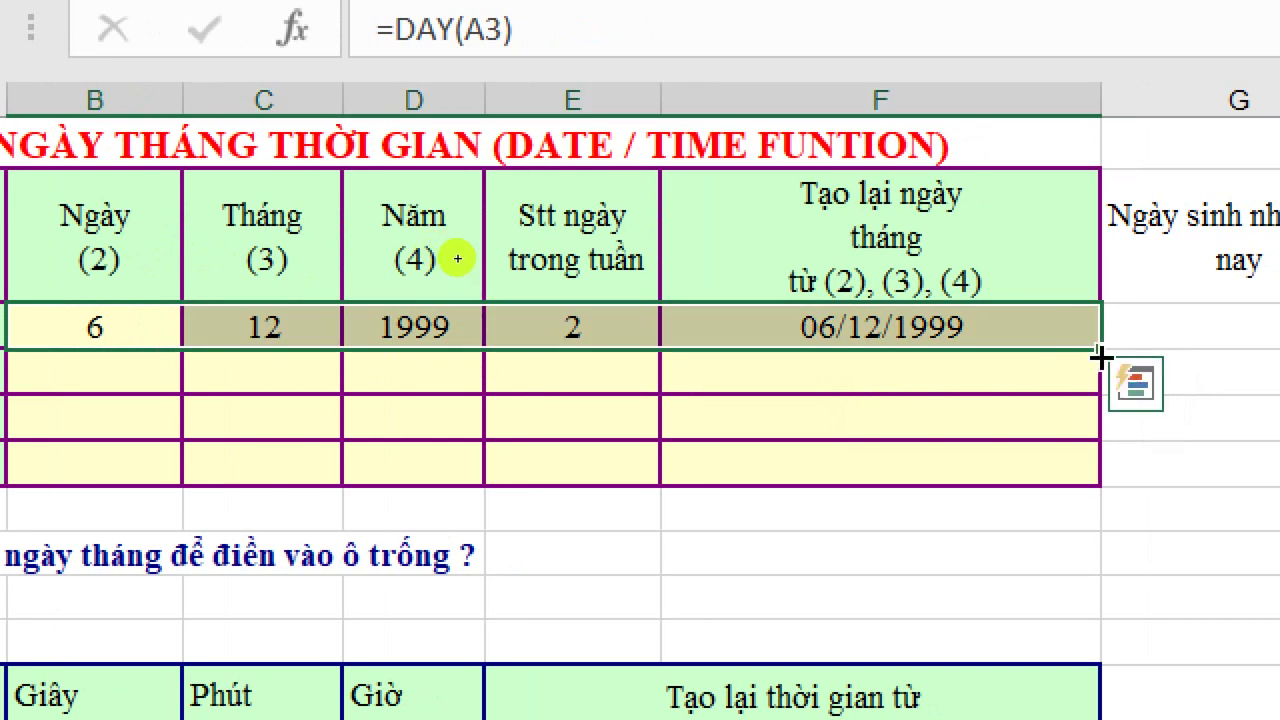
Fill B3:F3 down to row 6, giving rebuilt dates 28/05/2005, 10/10/2006 and 06/07/2009
double_click(1100, 349)
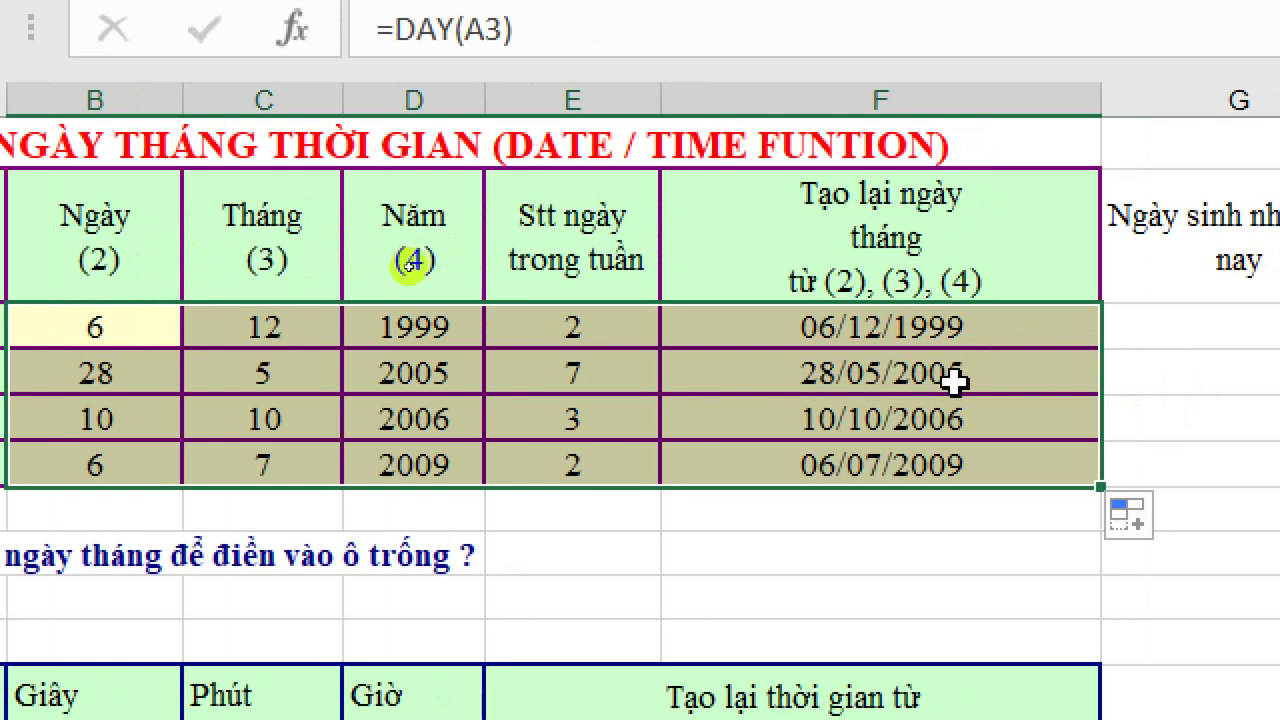
left_click(982, 331)
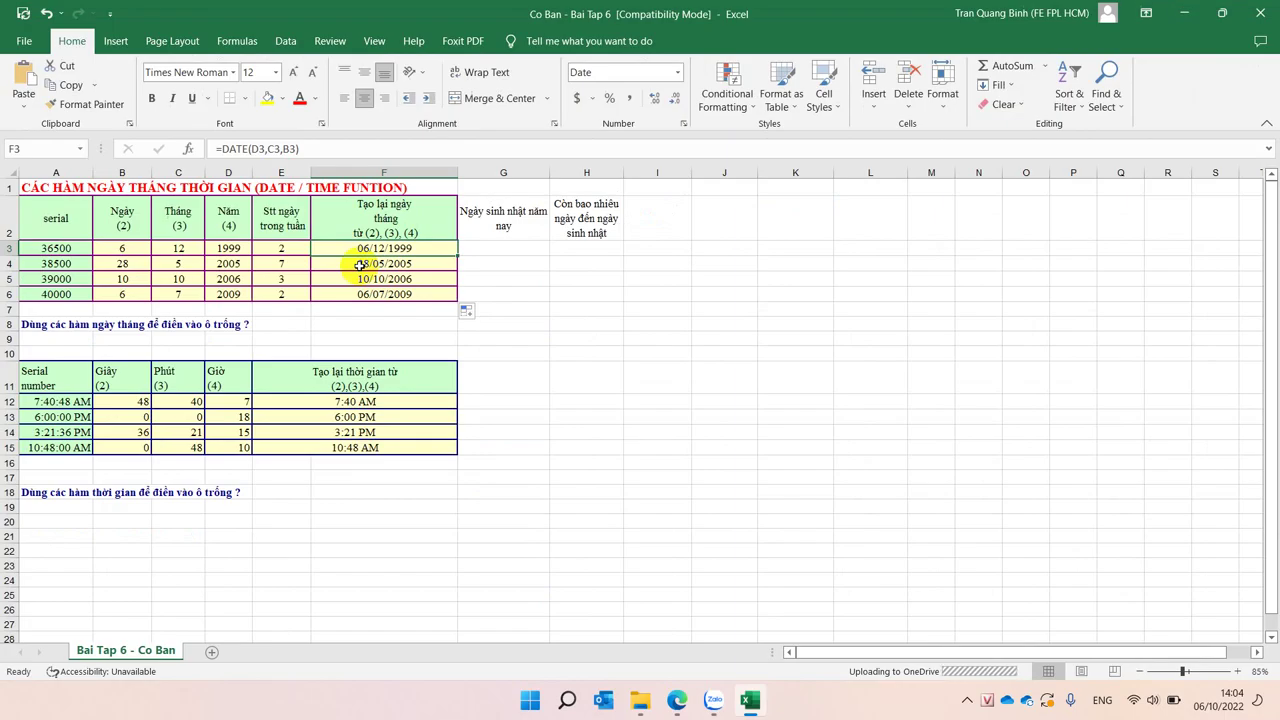
In G3, start the birthday formula with =DATE(YEAR(TODAY()) as the current year
scroll(319, 314, "up", 1, "ctrl")
scroll(319, 314, "up", 1, "ctrl")
scroll(319, 314, "up", 1, "ctrl")
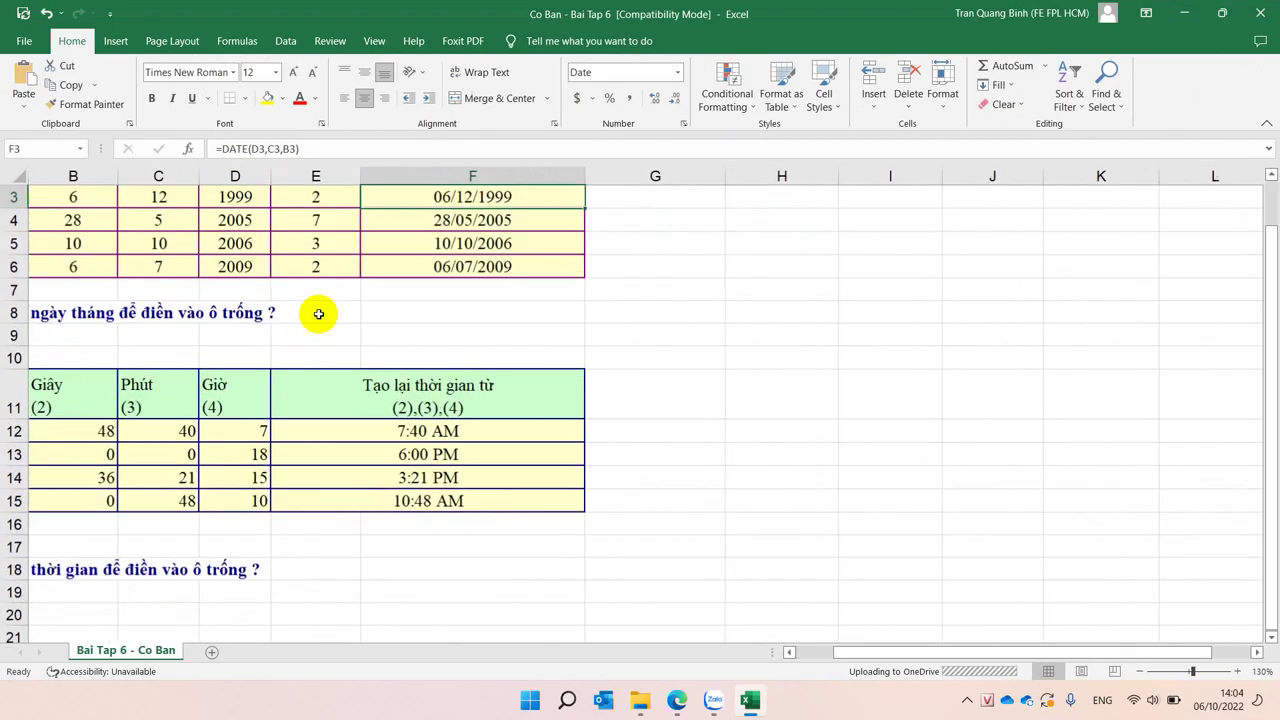
scroll(407, 215, "up", 2)
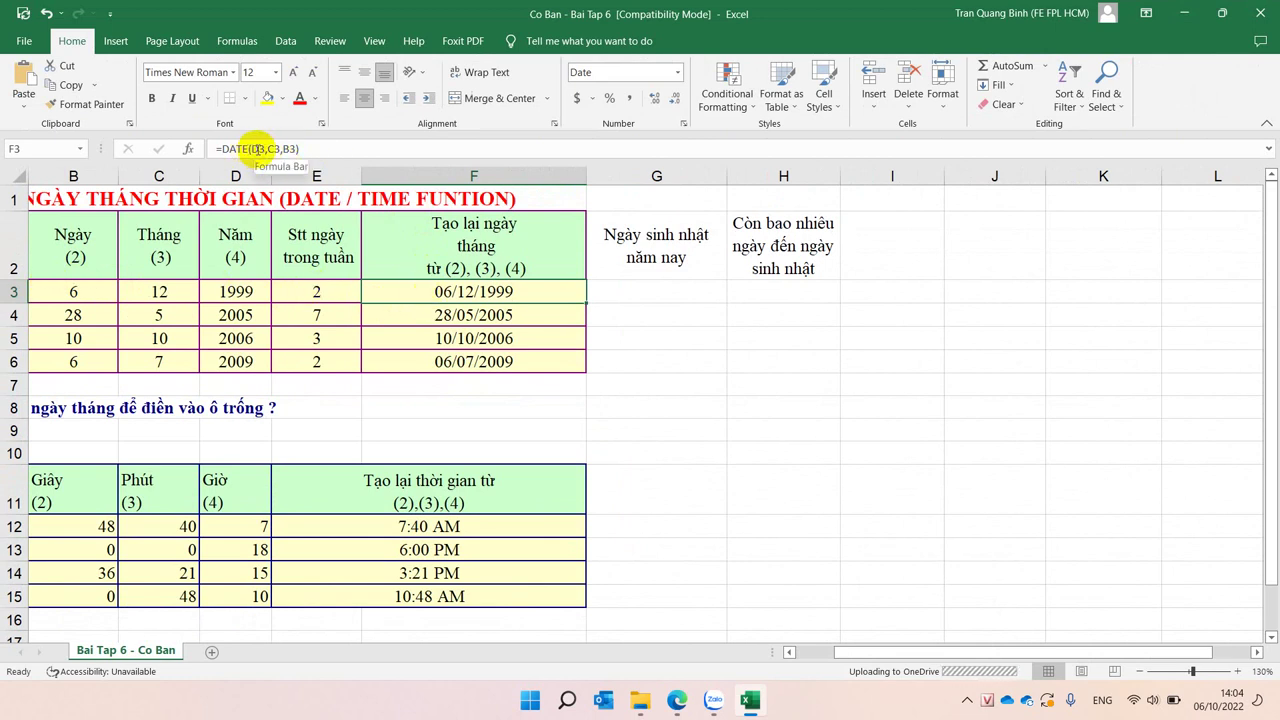
left_click(622, 290)
type("=")
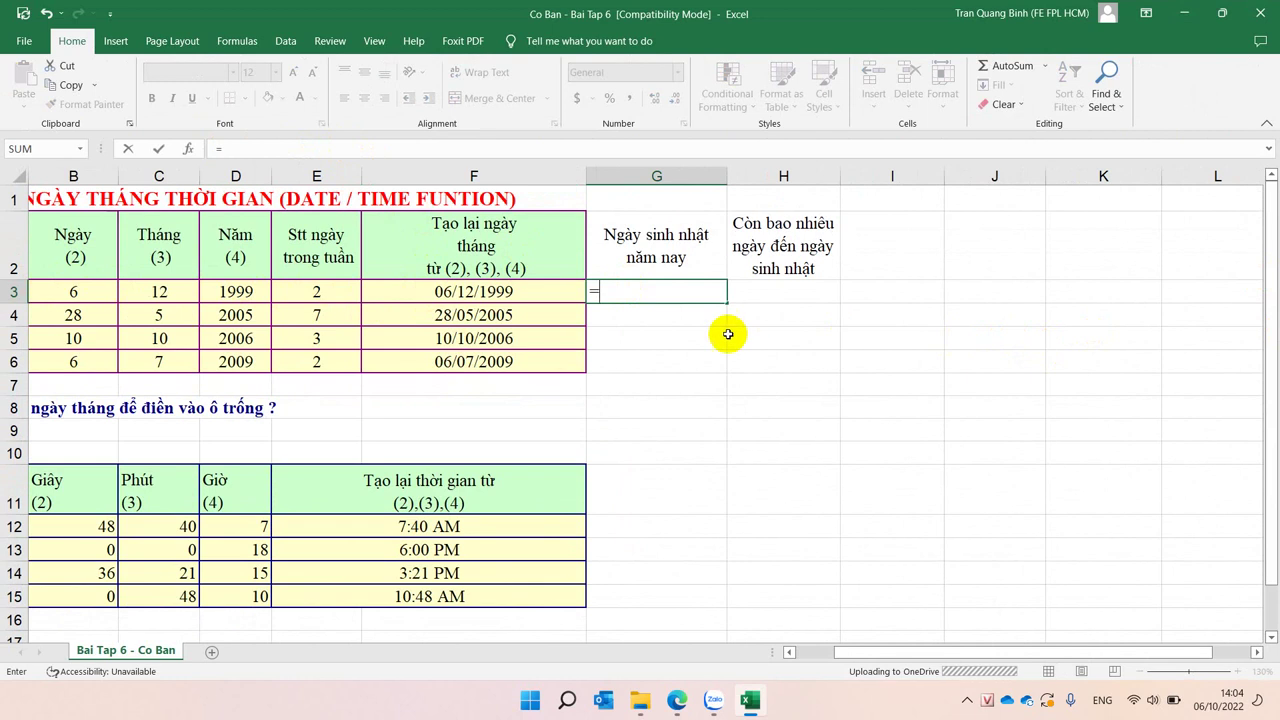
key("Escape")
scroll(725, 327, "up", 1, "ctrl")
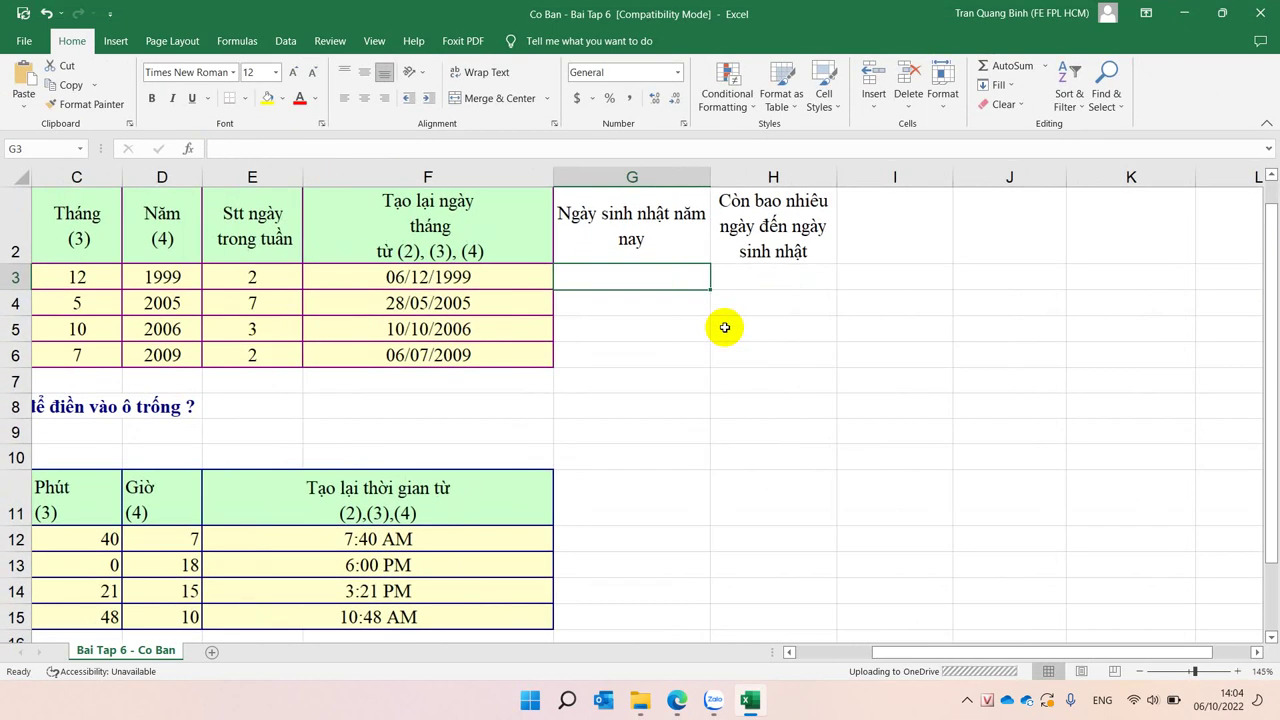
scroll(725, 327, "up", 1)
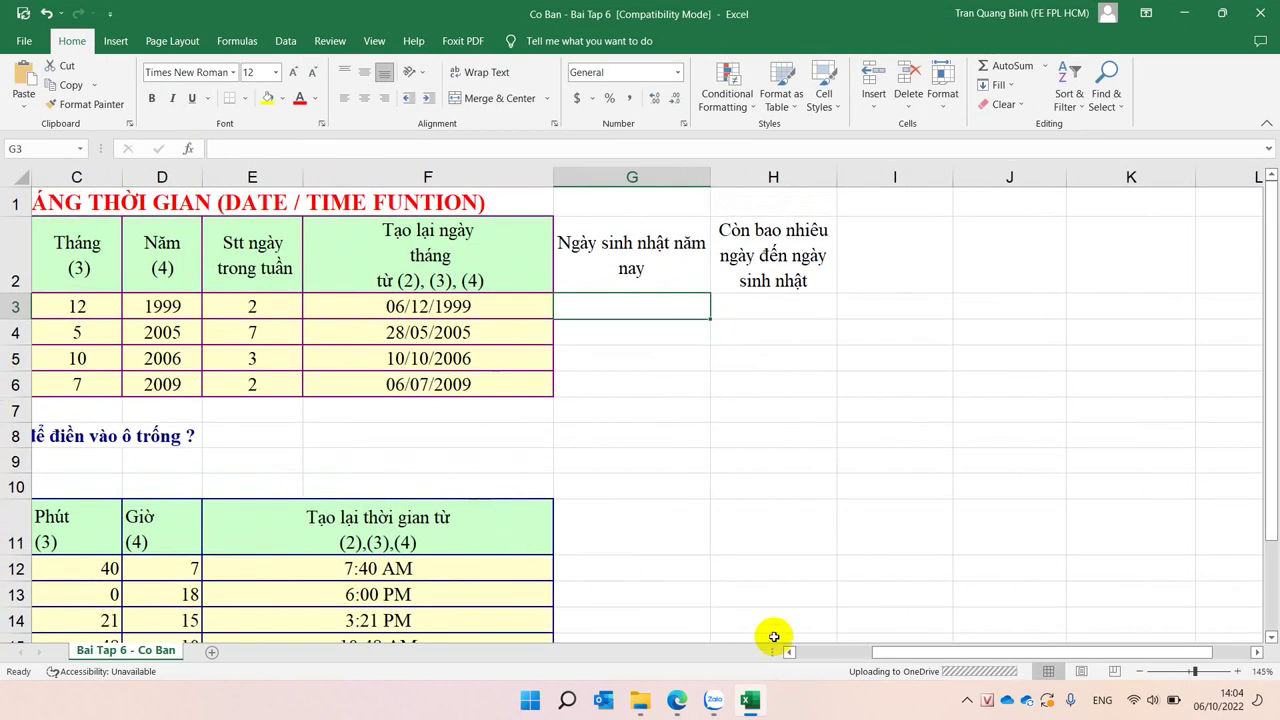
scroll(774, 636, "left", 2)
type("=")
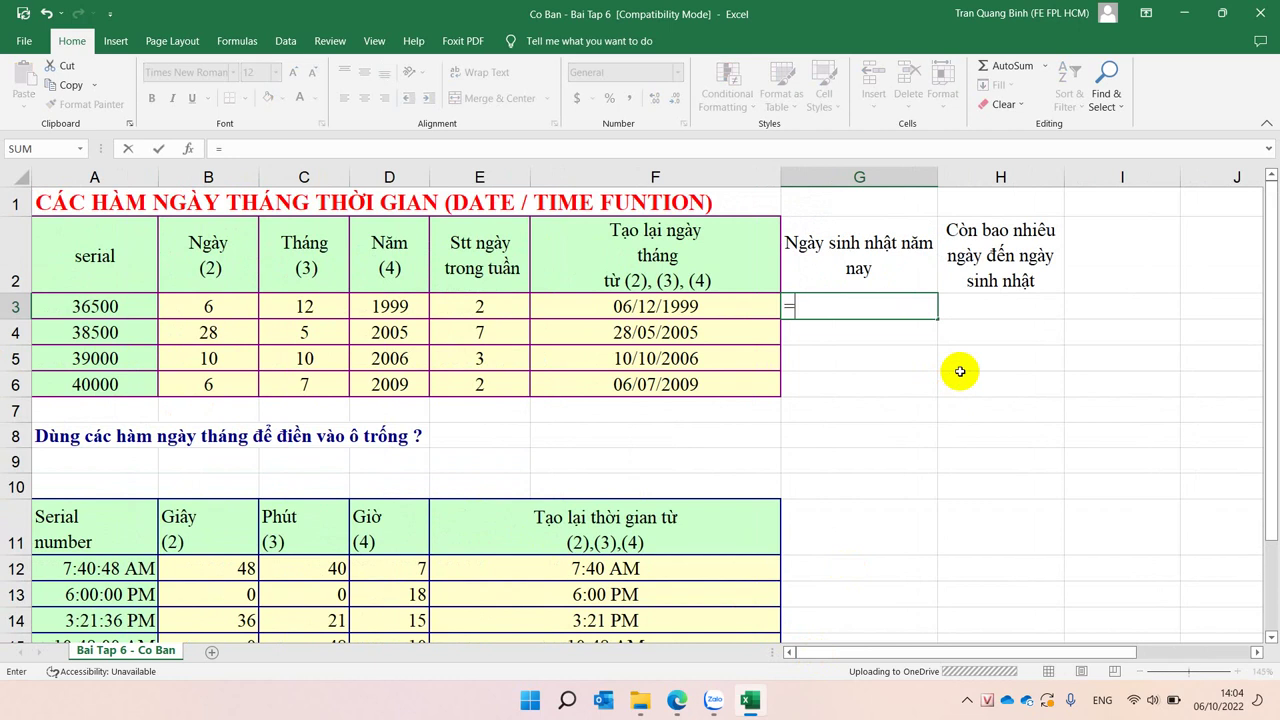
type("date")
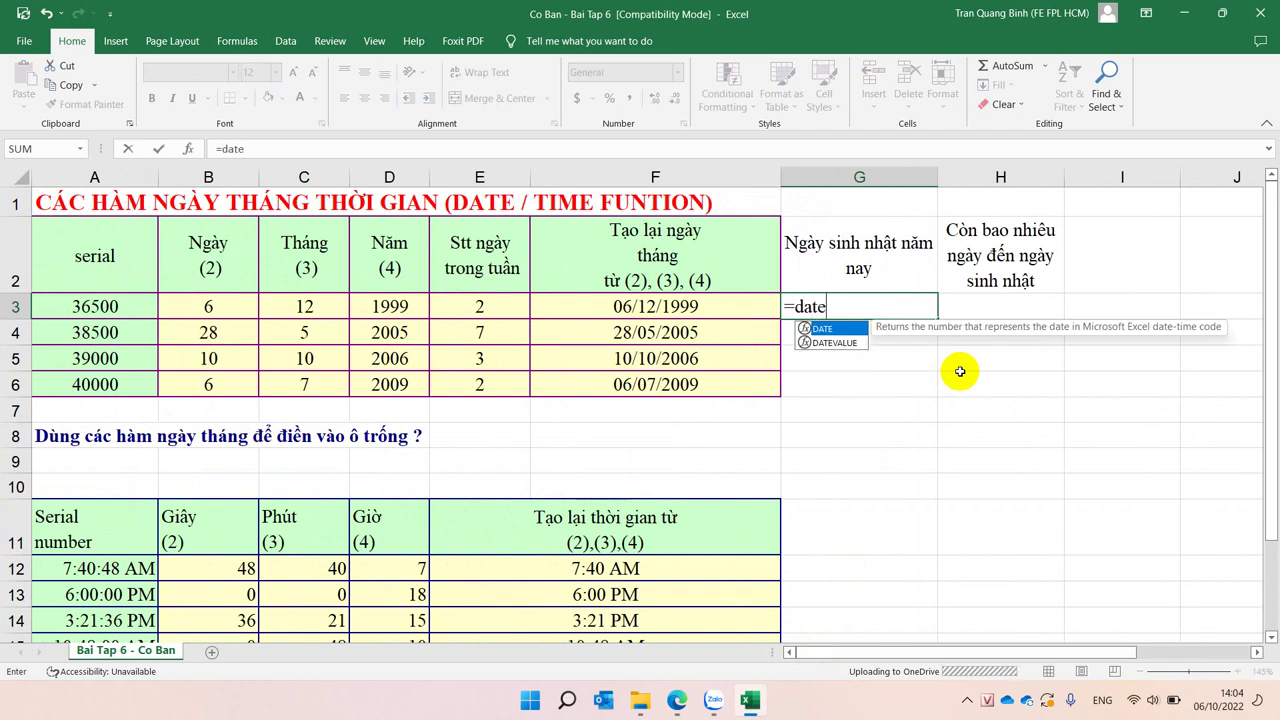
type("(")
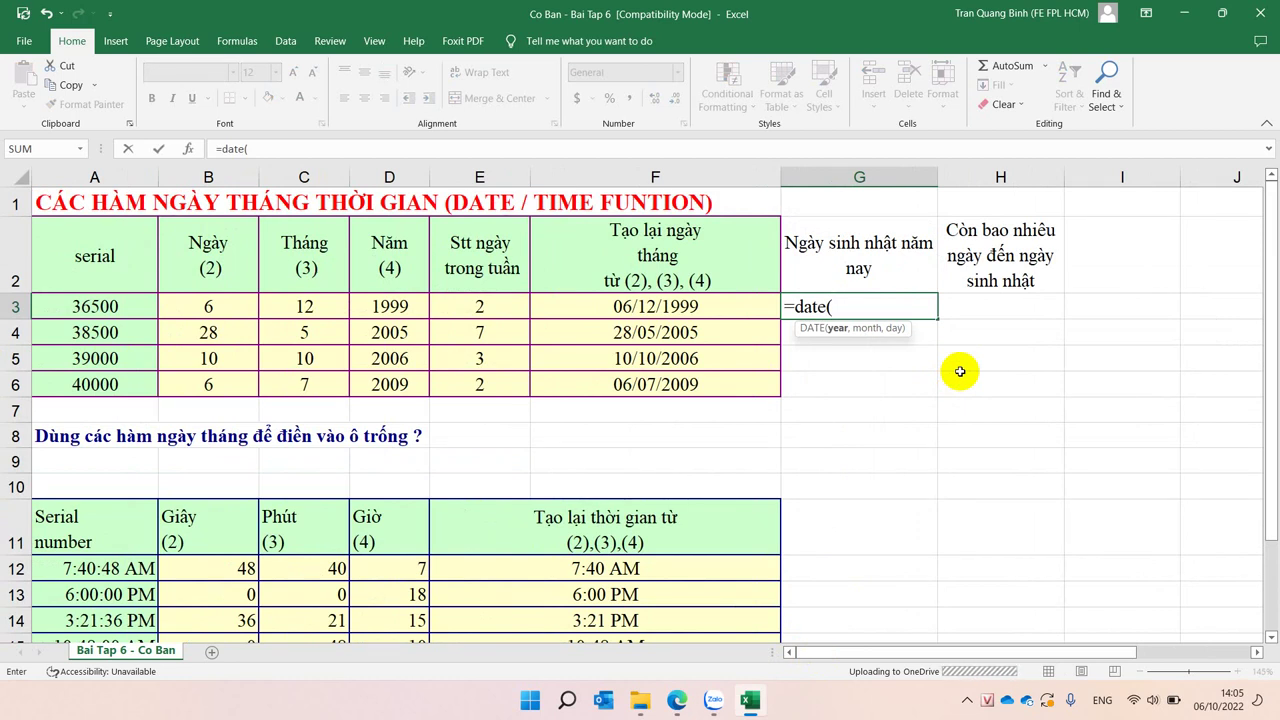
type("y")
key("Tab")
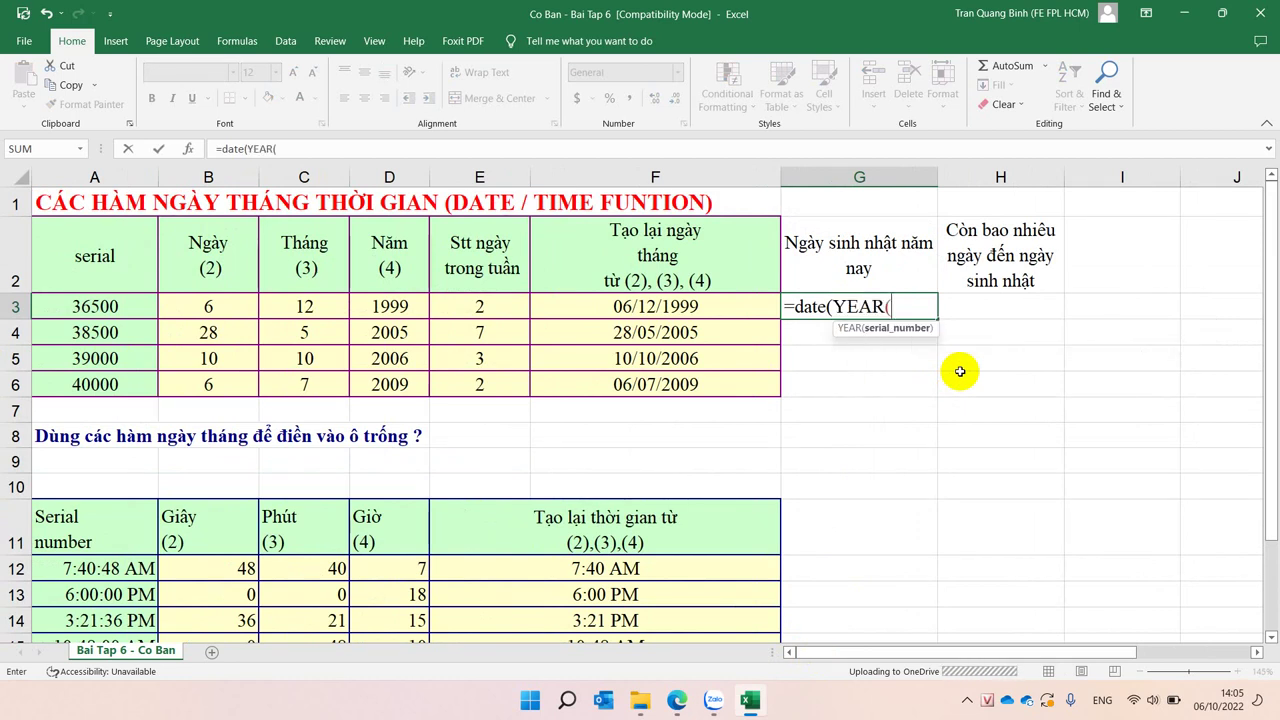
type("t")
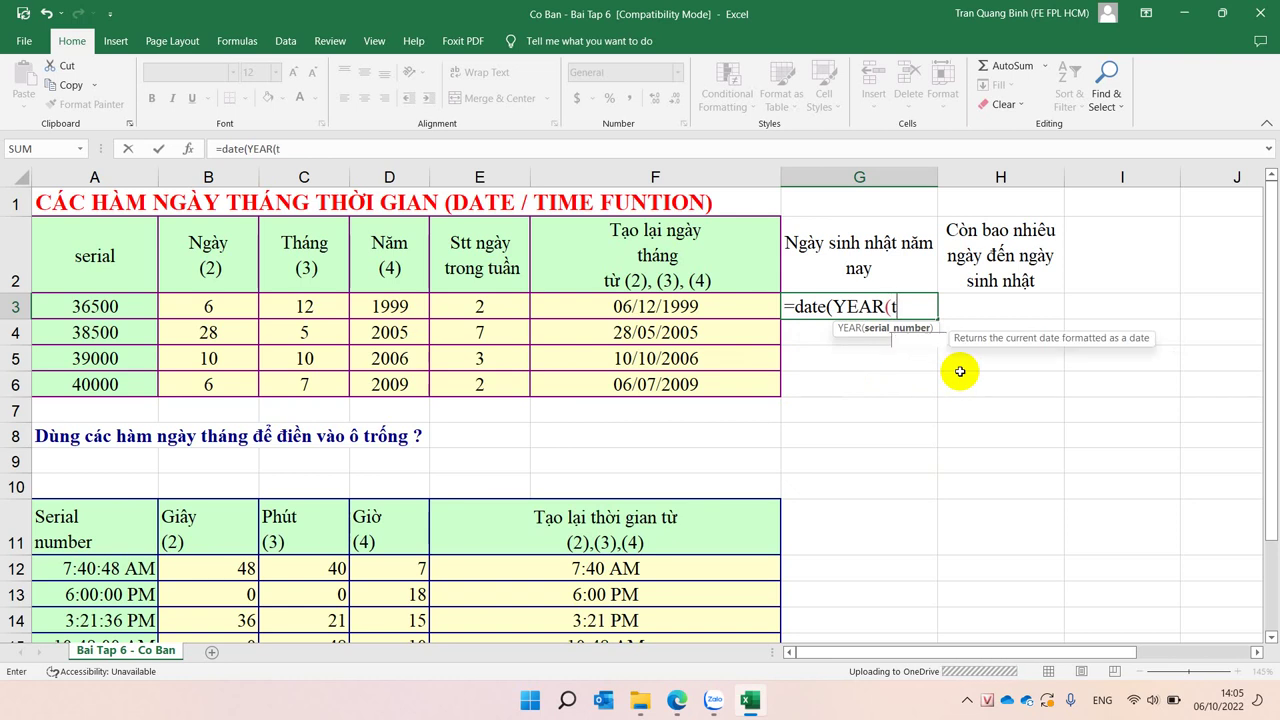
type("o")
key("Tab")
type(")")
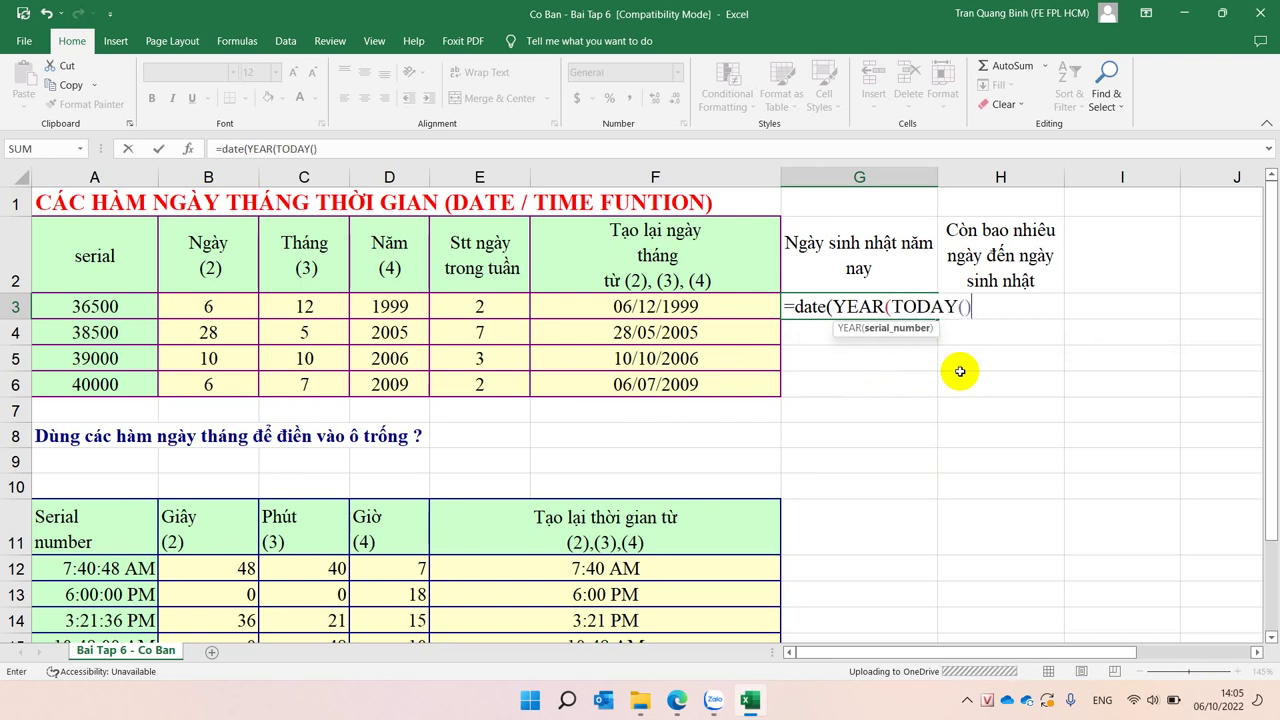
type(")")
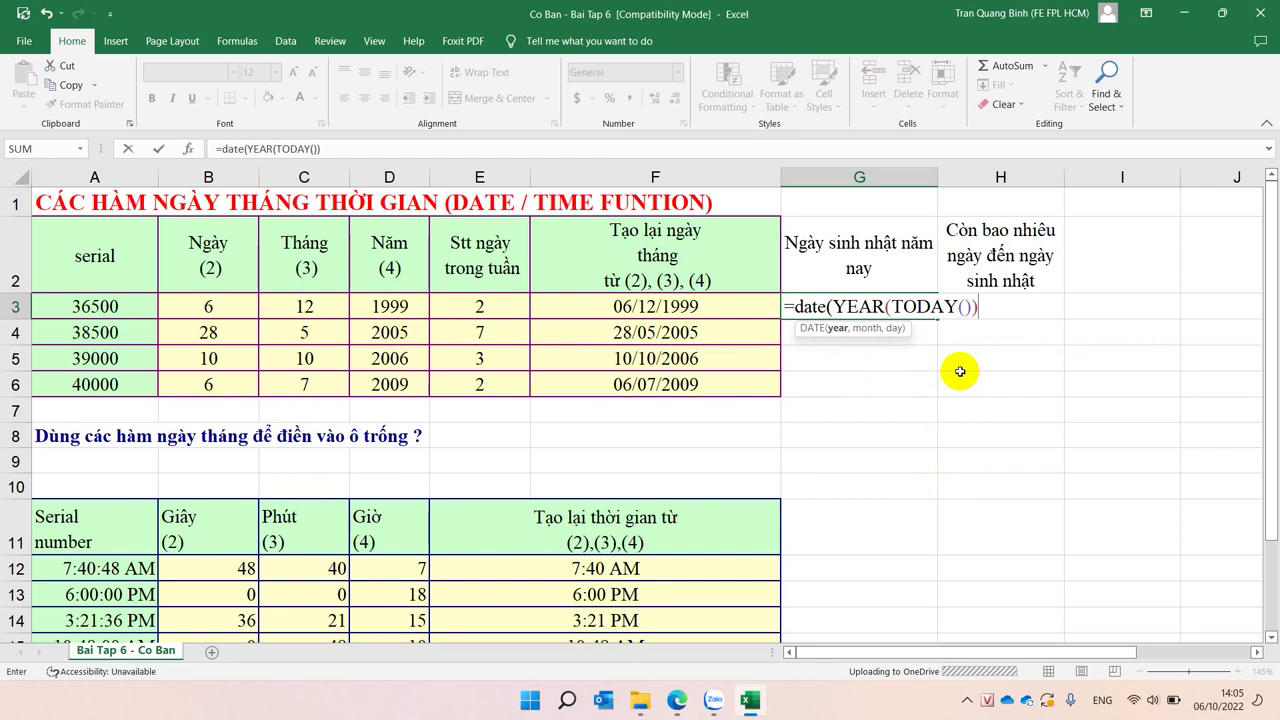
type(",")
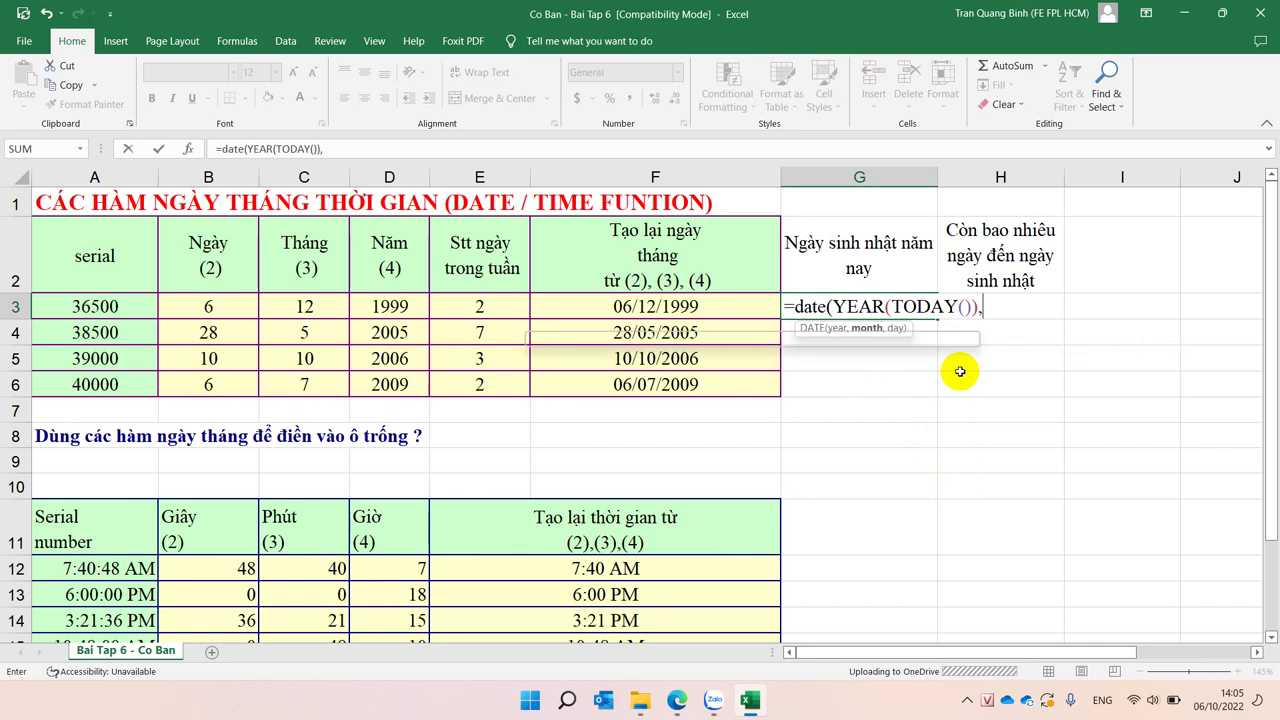
type("mo")
Finish the G3 formula with MONTH(A3) and DAY(A3), showing 06/12/2022
key("Tab")
key("BackSpace")
key("BackSpace")
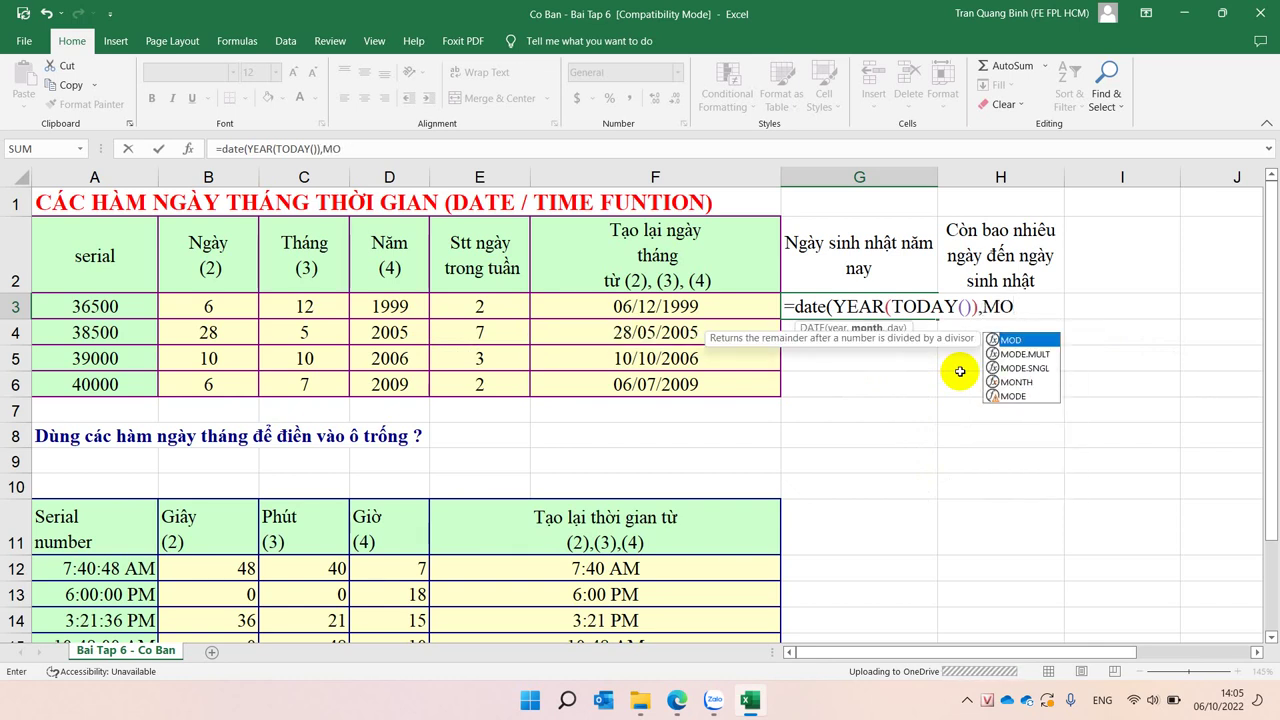
key("Down")
key("Down")
key("Down")
key("Tab")
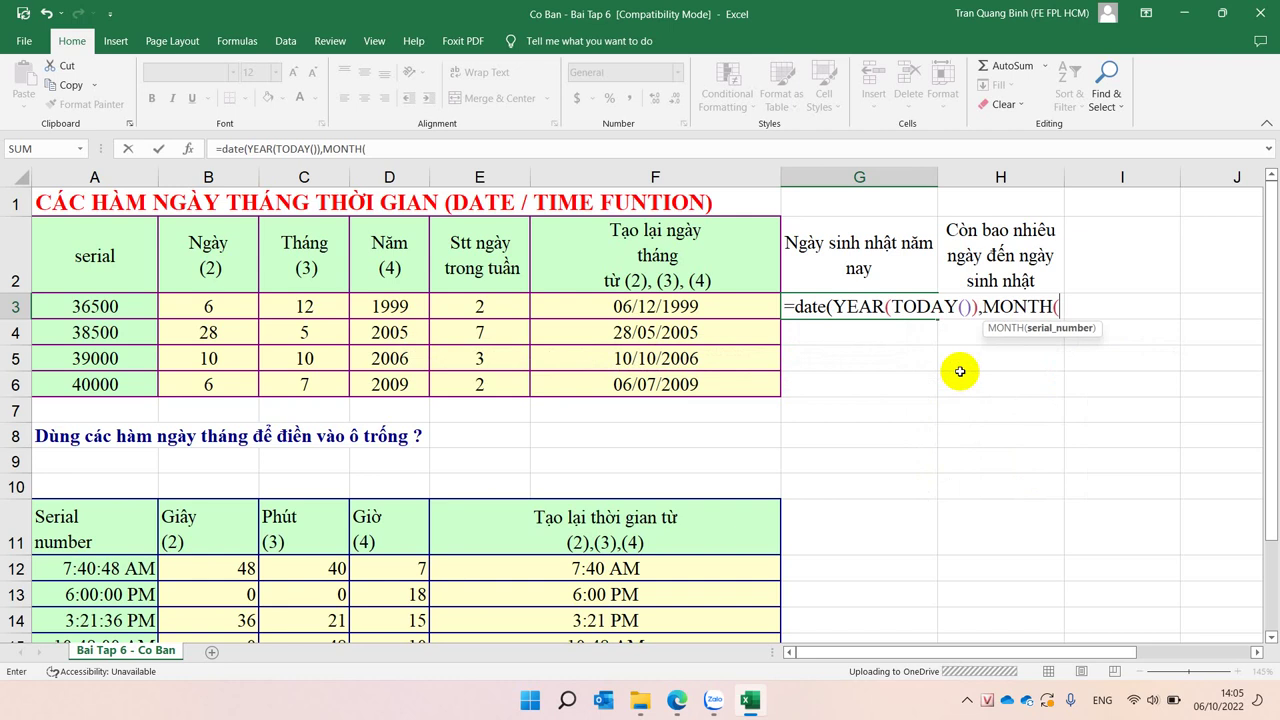
left_click(90, 309)
type(")")
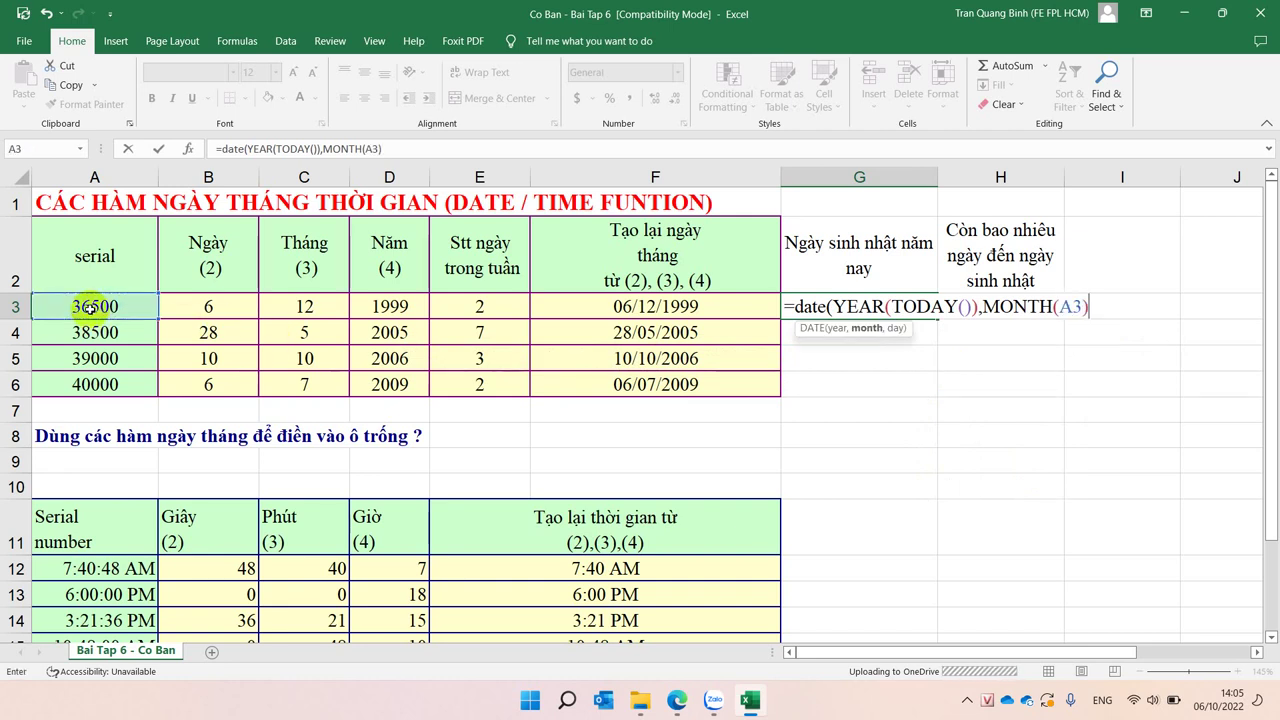
type(",day")
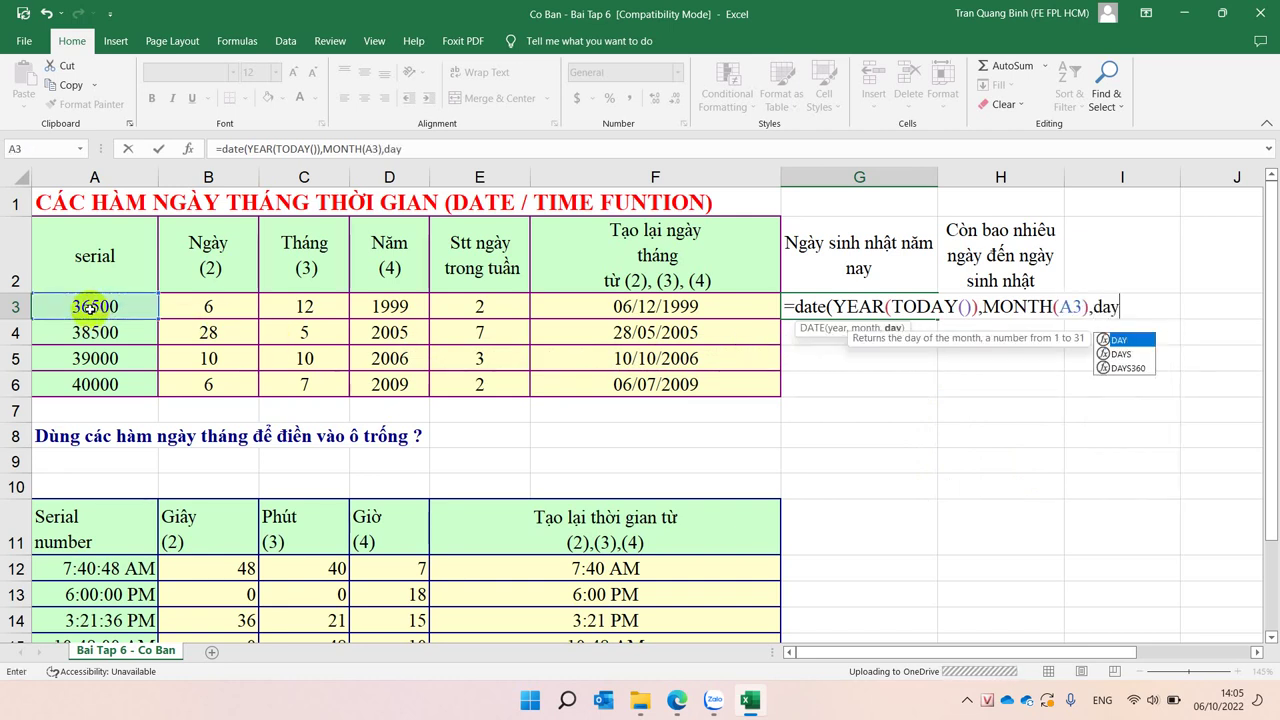
type("(")
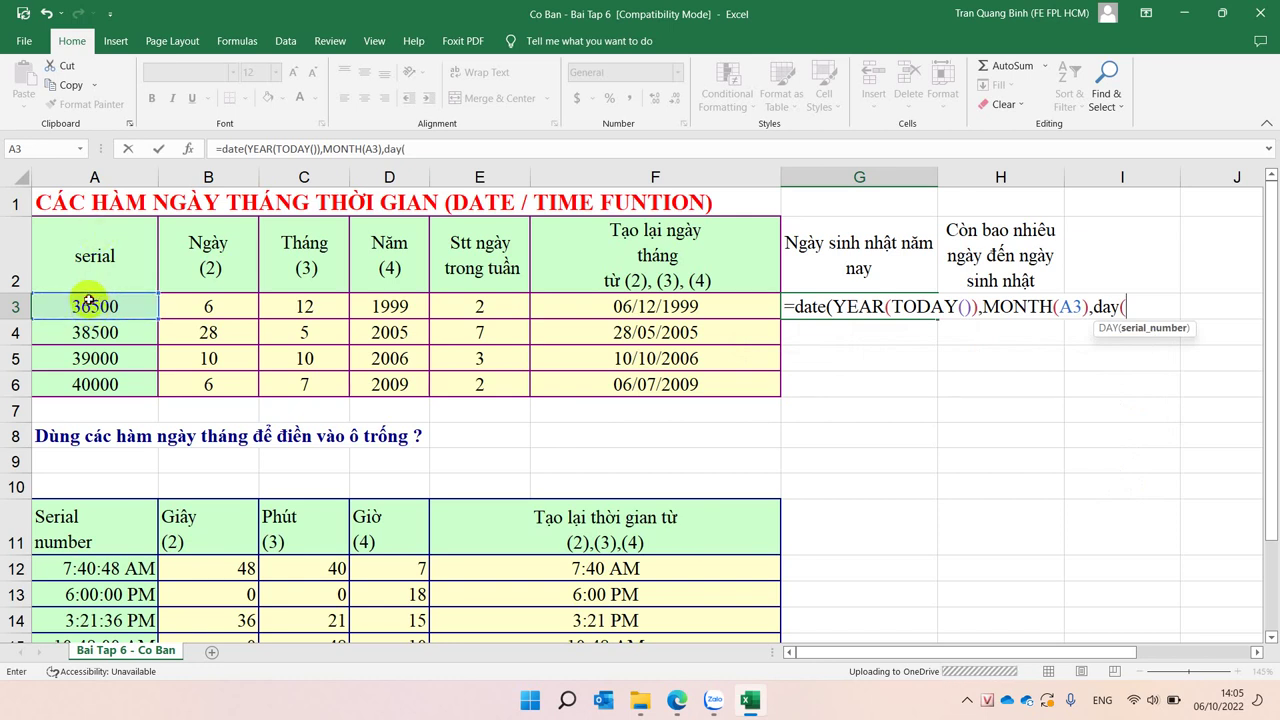
left_click(90, 301)
type("))")
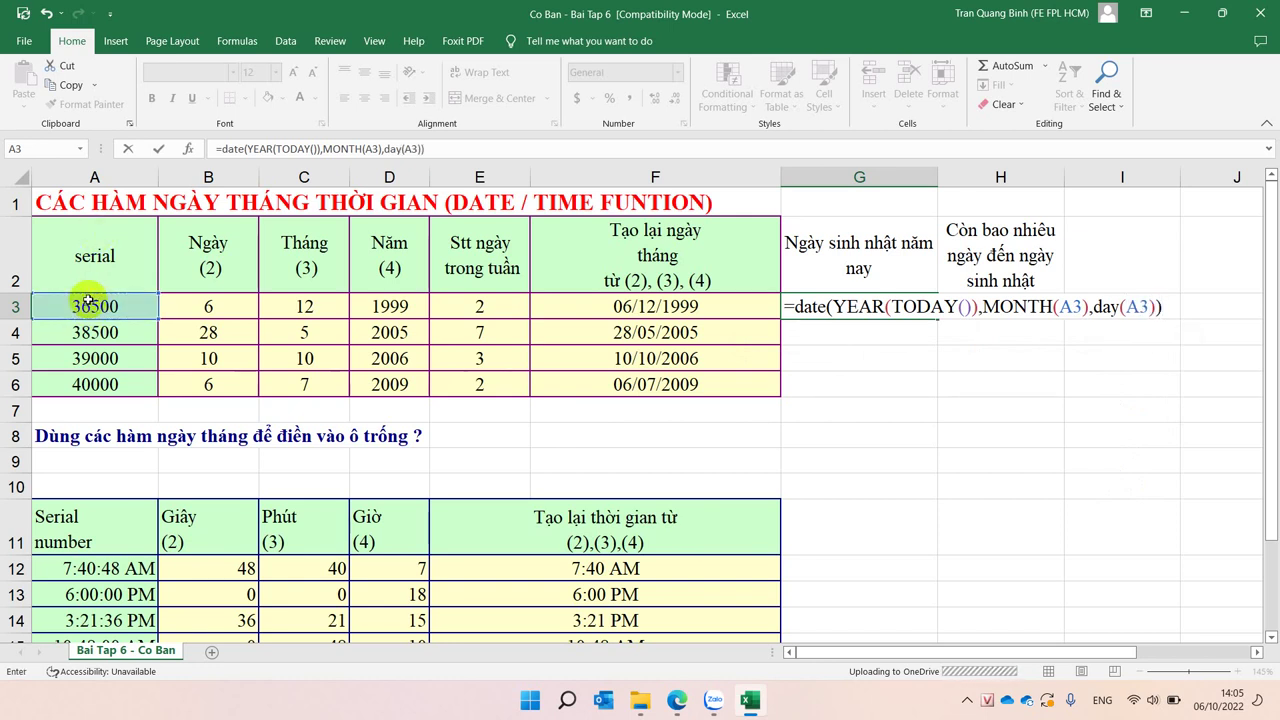
key("Return")
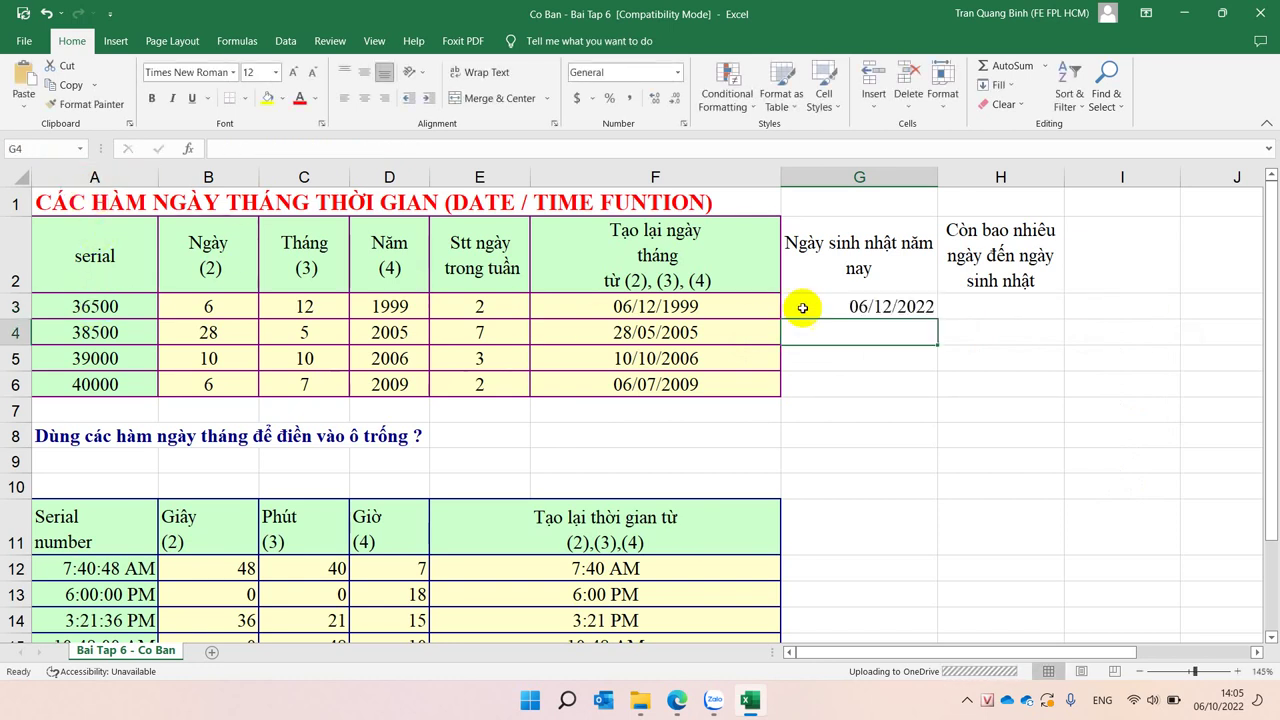
Enter =G3-TODAY() in H3 to count days until the birthday
left_click(824, 305)
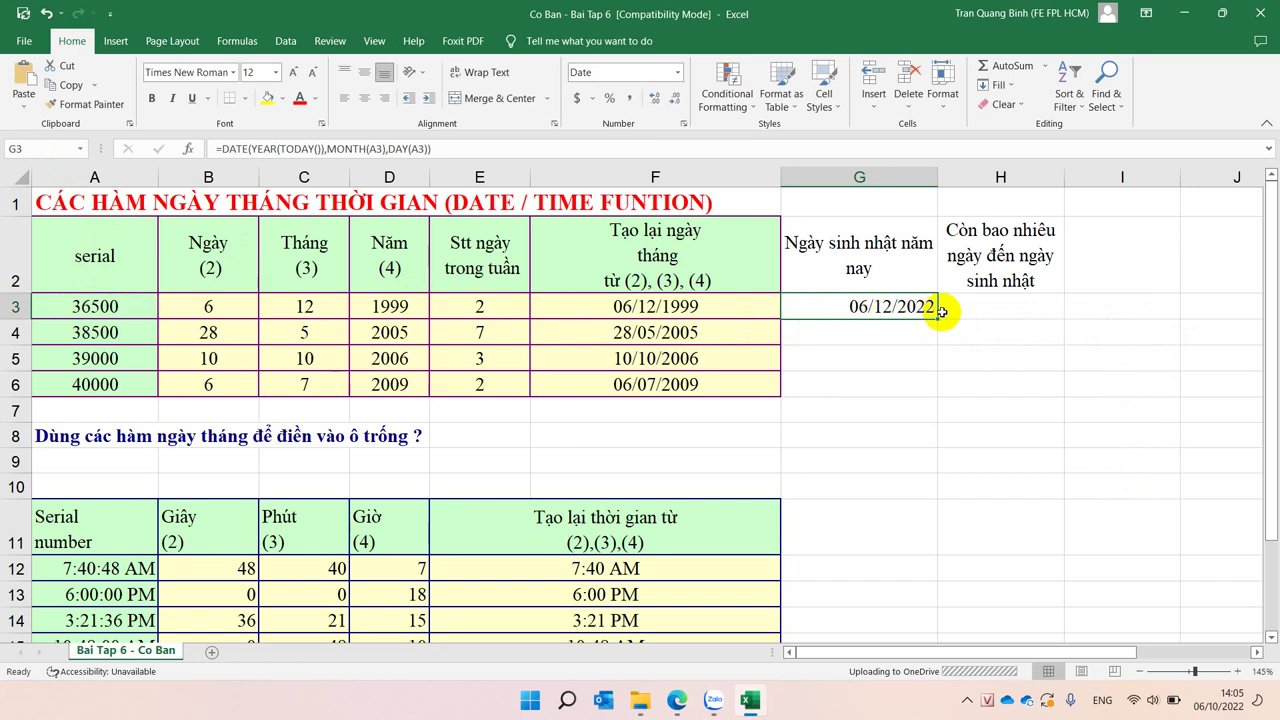
left_click(998, 310)
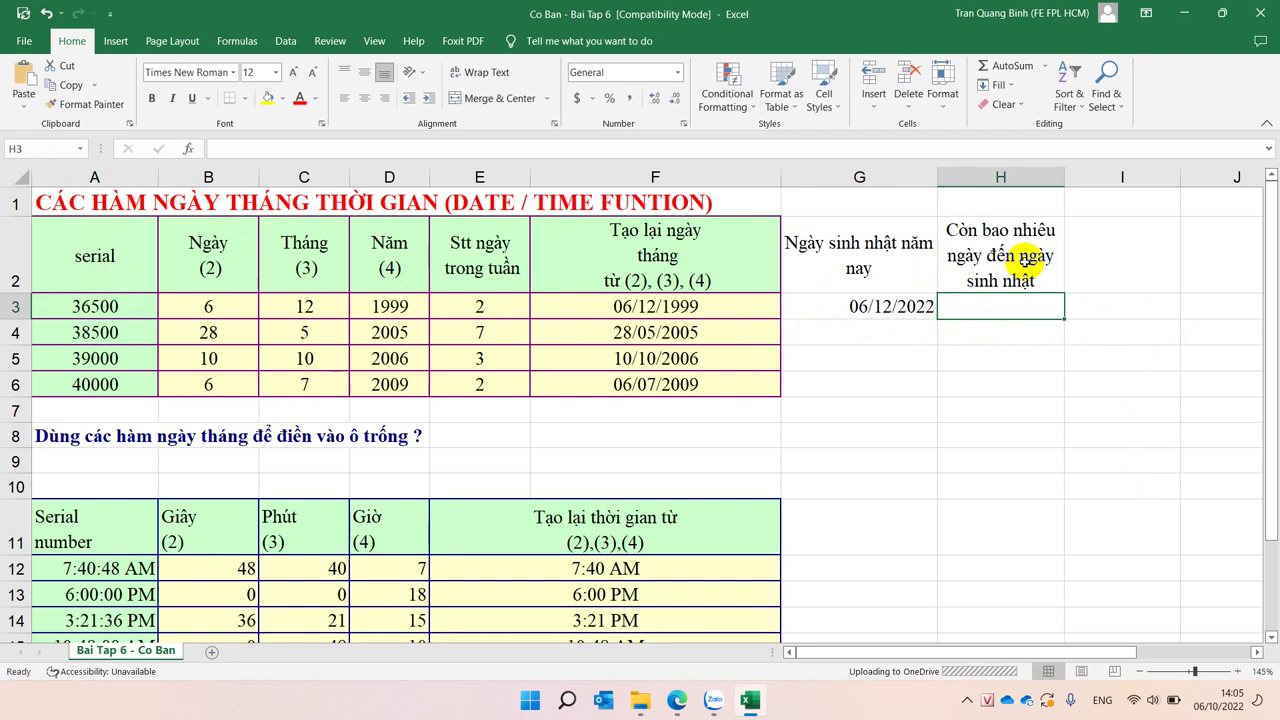
type("=")
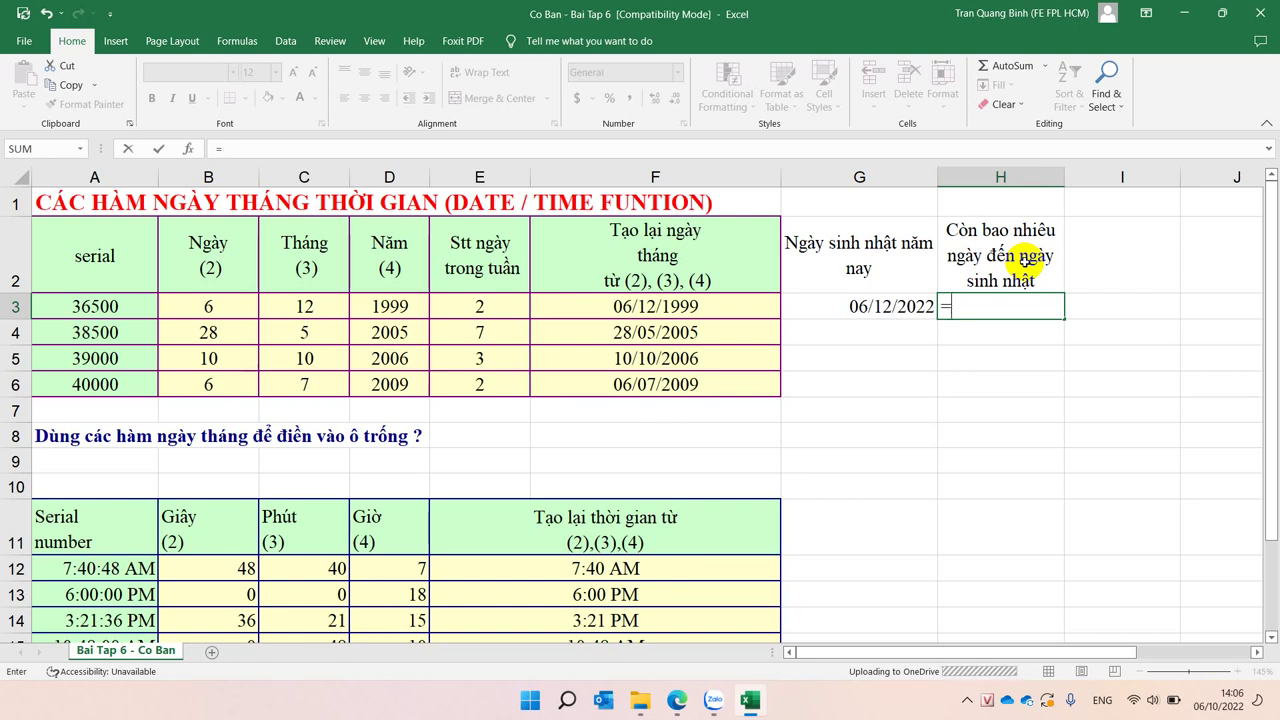
key("Left")
type("-")
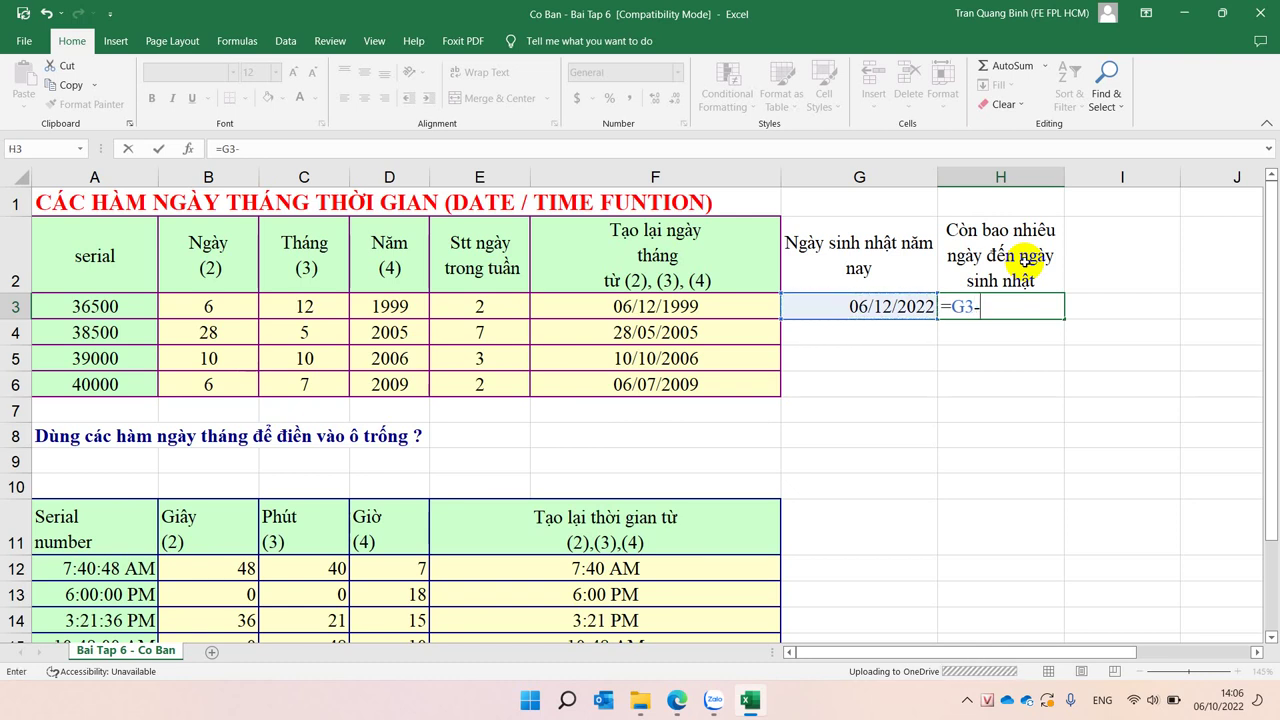
type("today")
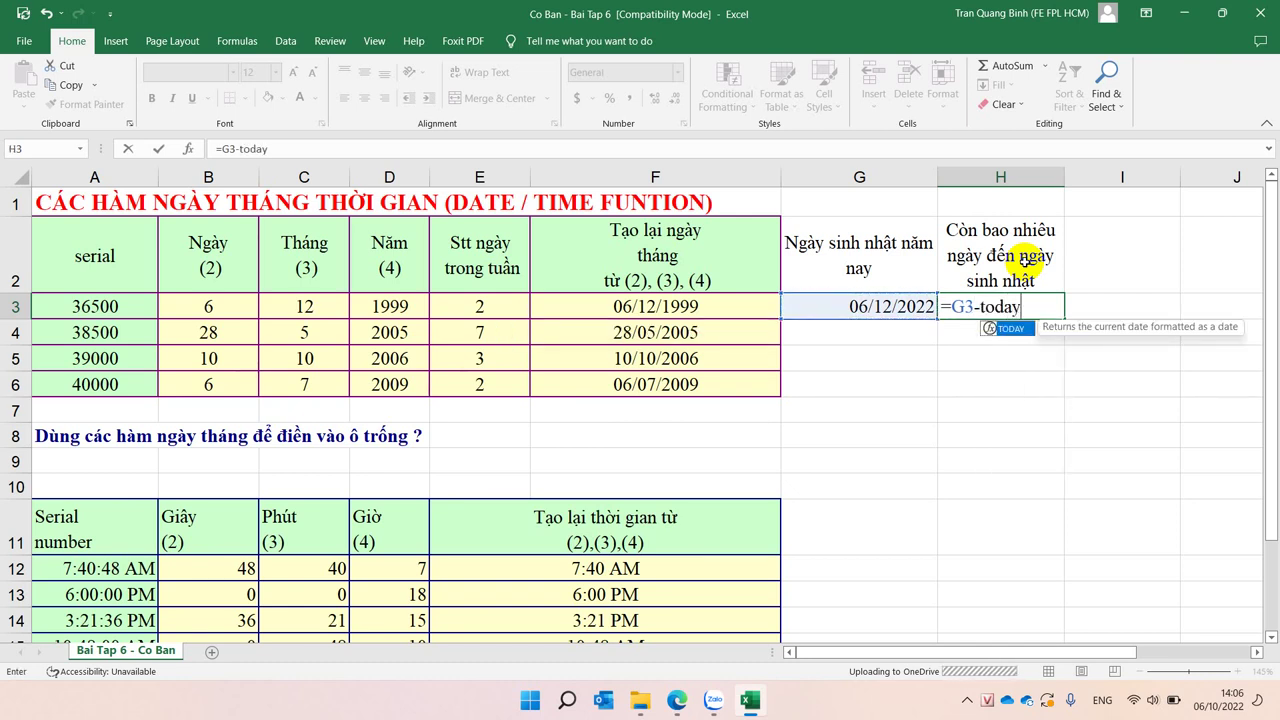
type("()")
key("Return")
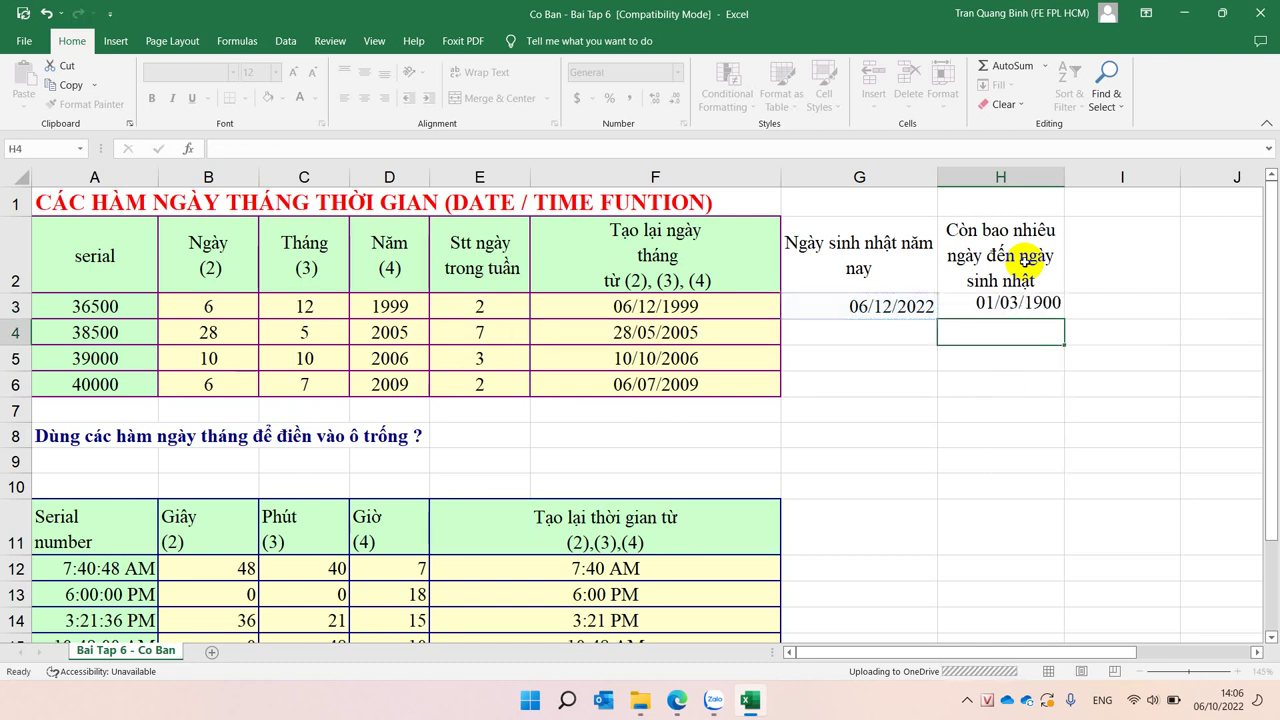
Format H3 as General so it shows 61 days instead of a date
left_click(1010, 308)
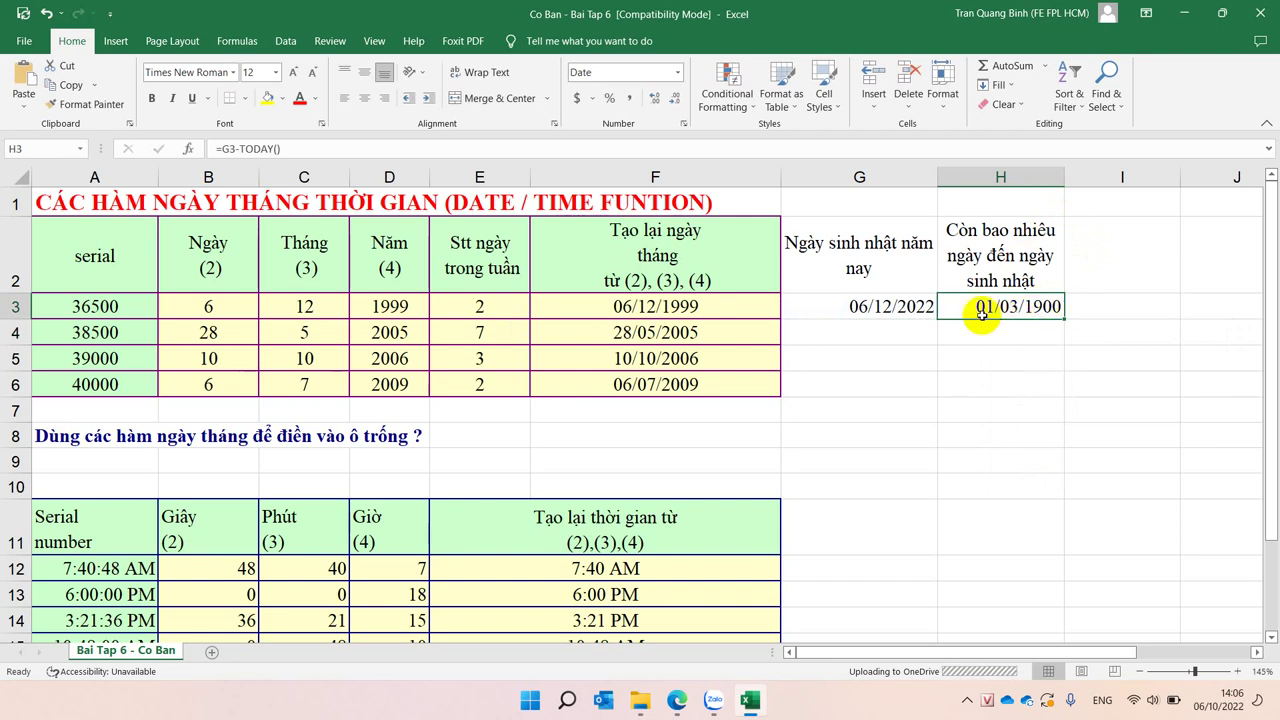
left_click(677, 72)
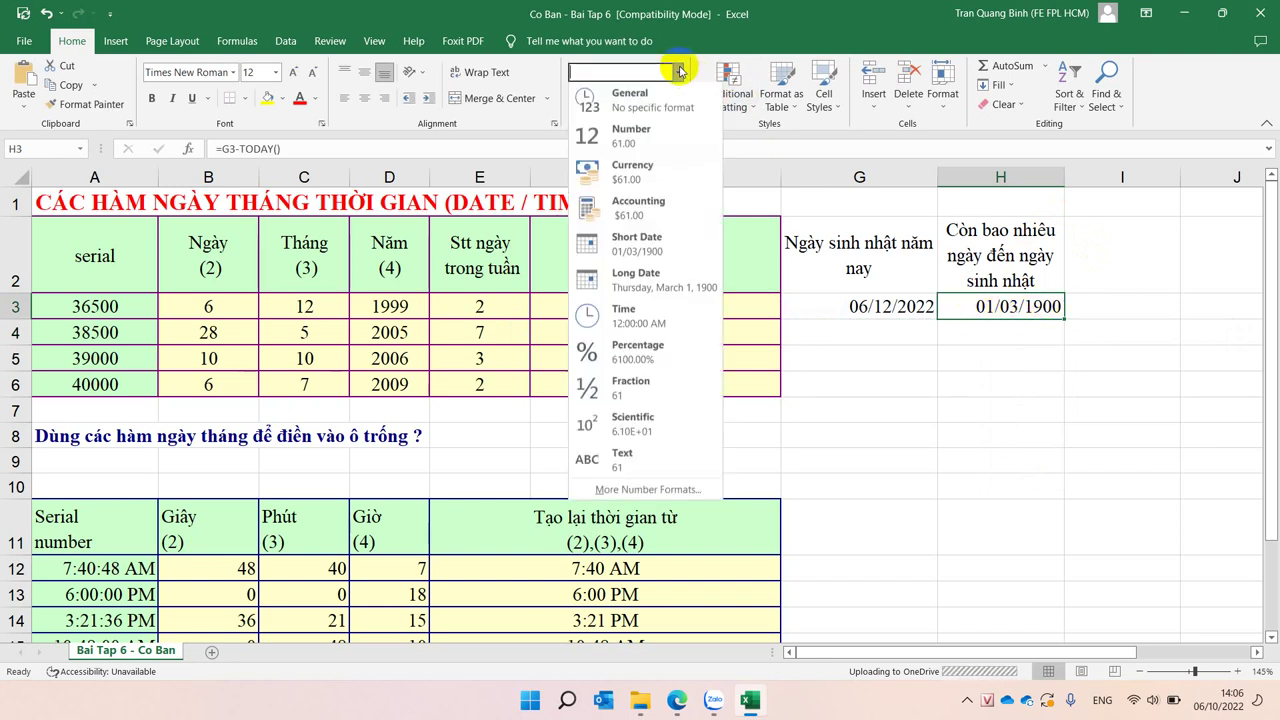
left_click(631, 109)
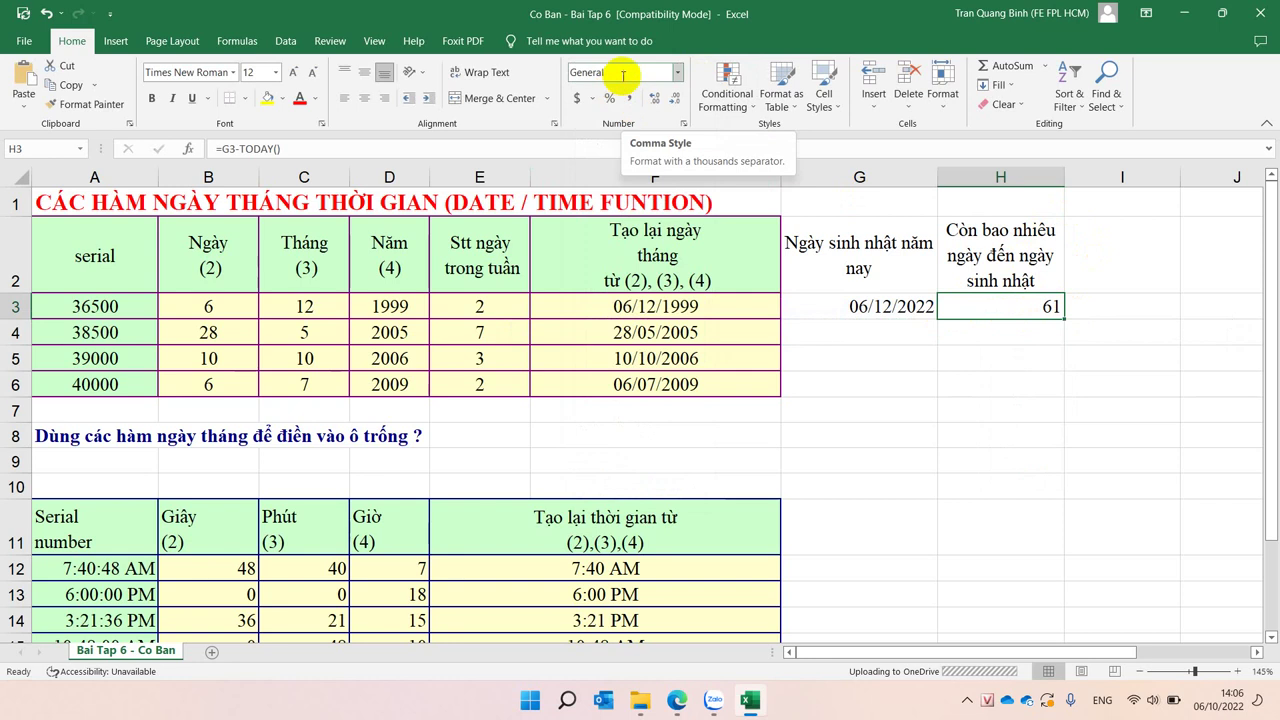
left_click(845, 306)
left_click(992, 305)
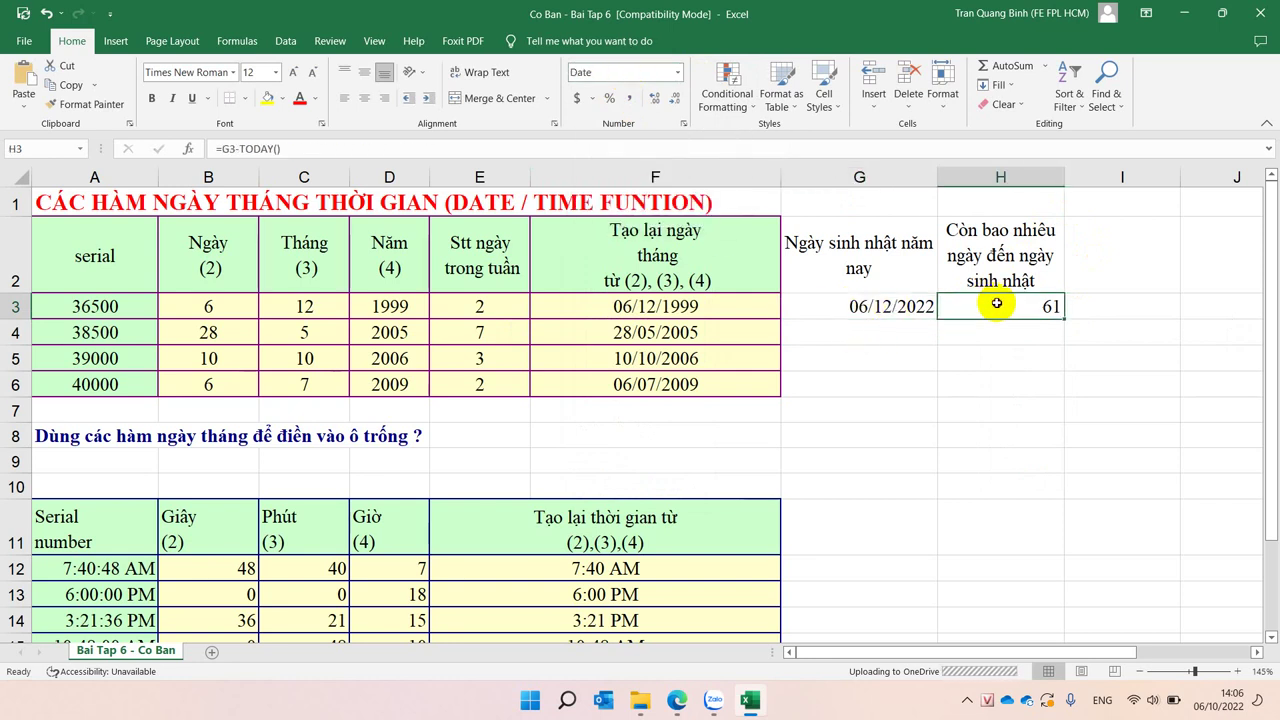
left_click(910, 305)
Fill the G3:H3 birthday and days-left formulas down to row 6
left_click_drag(910, 305, 957, 306)
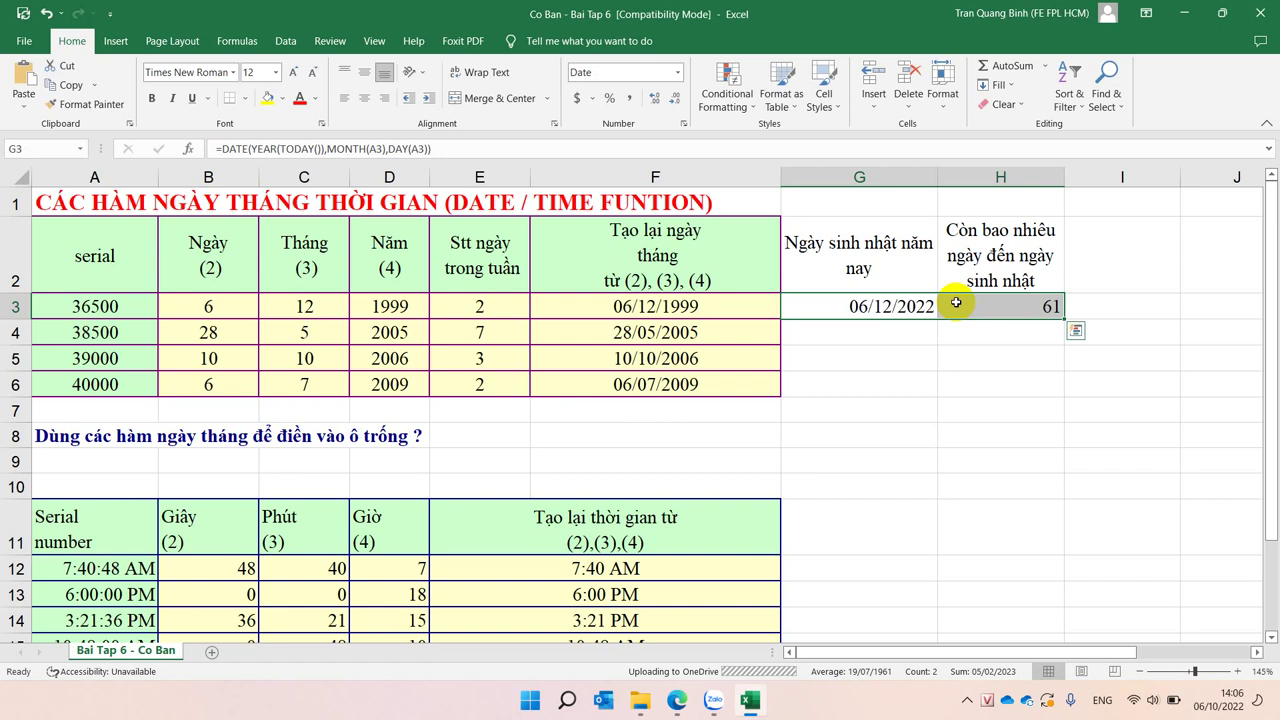
double_click(1063, 318)
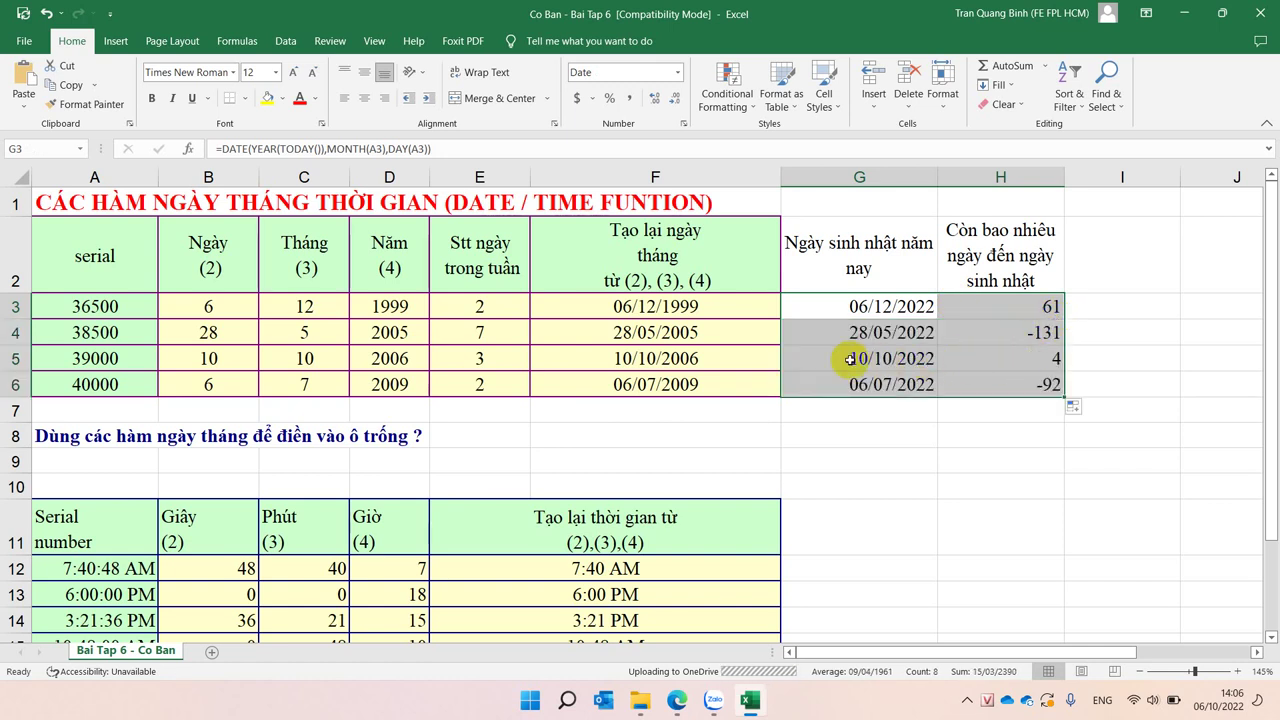
left_click(849, 359)
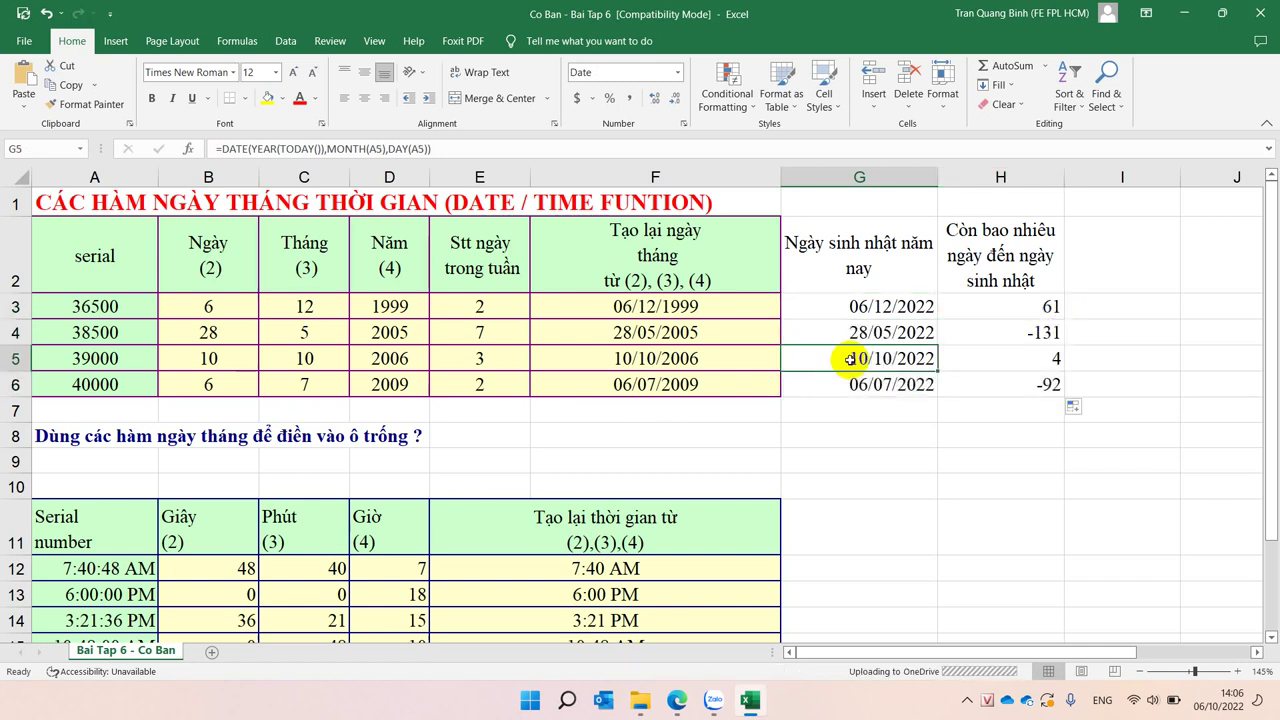
left_click(995, 358)
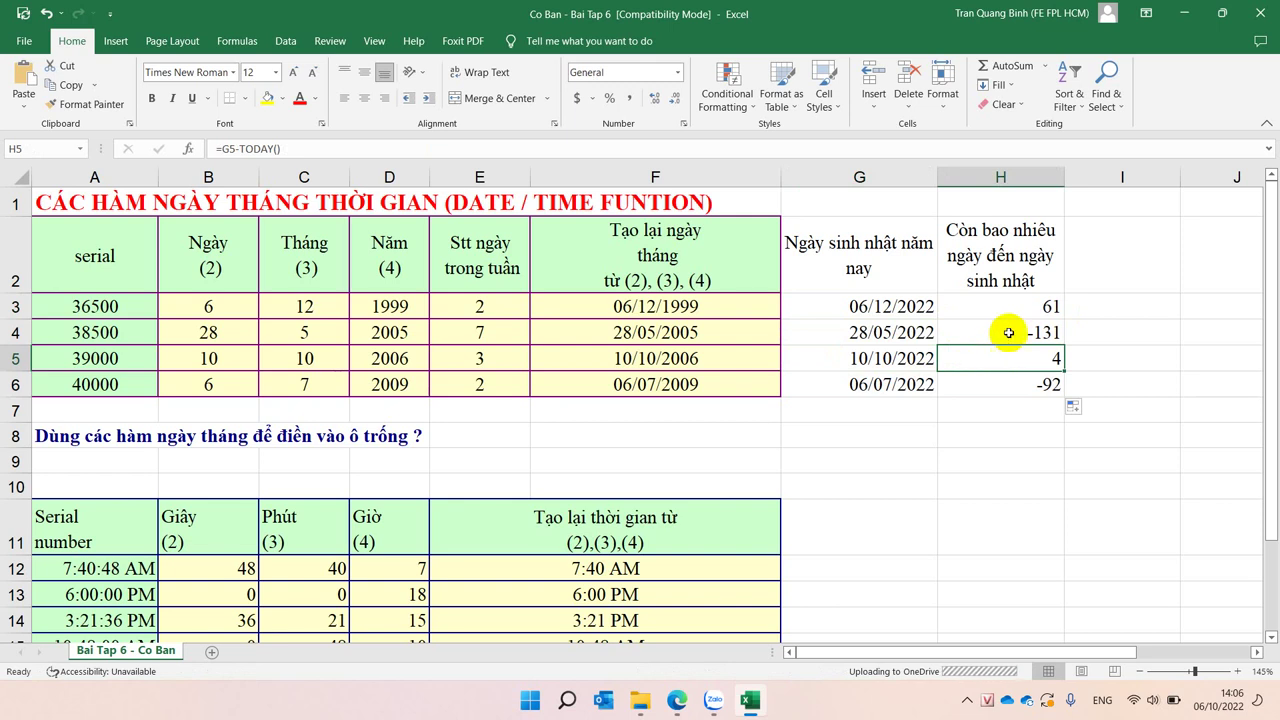
left_click(1008, 333)
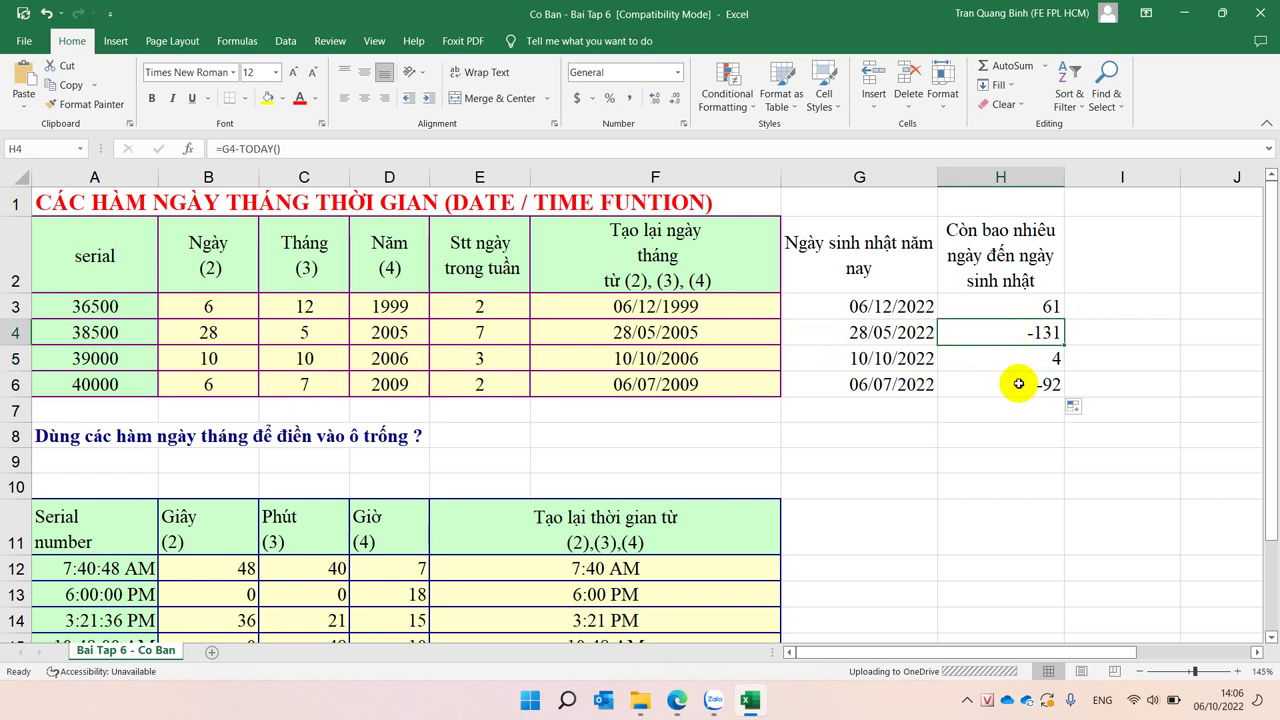
left_click(1018, 384)
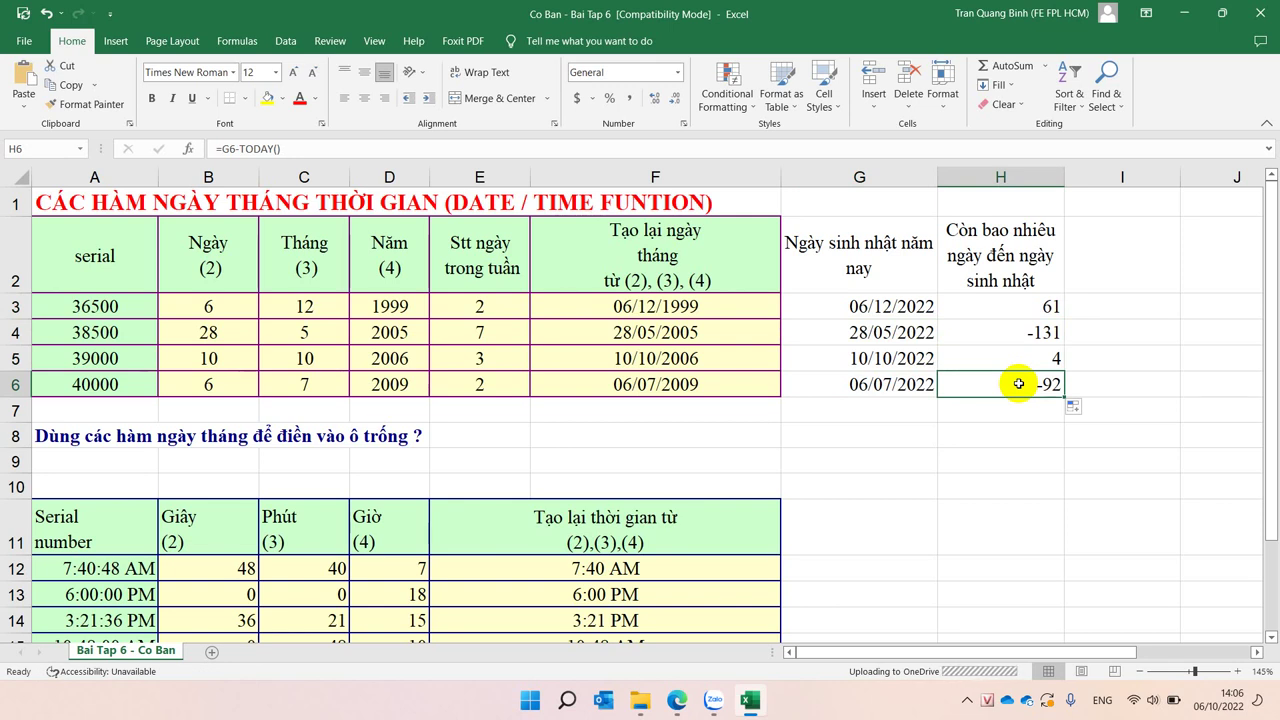
left_click(995, 306)
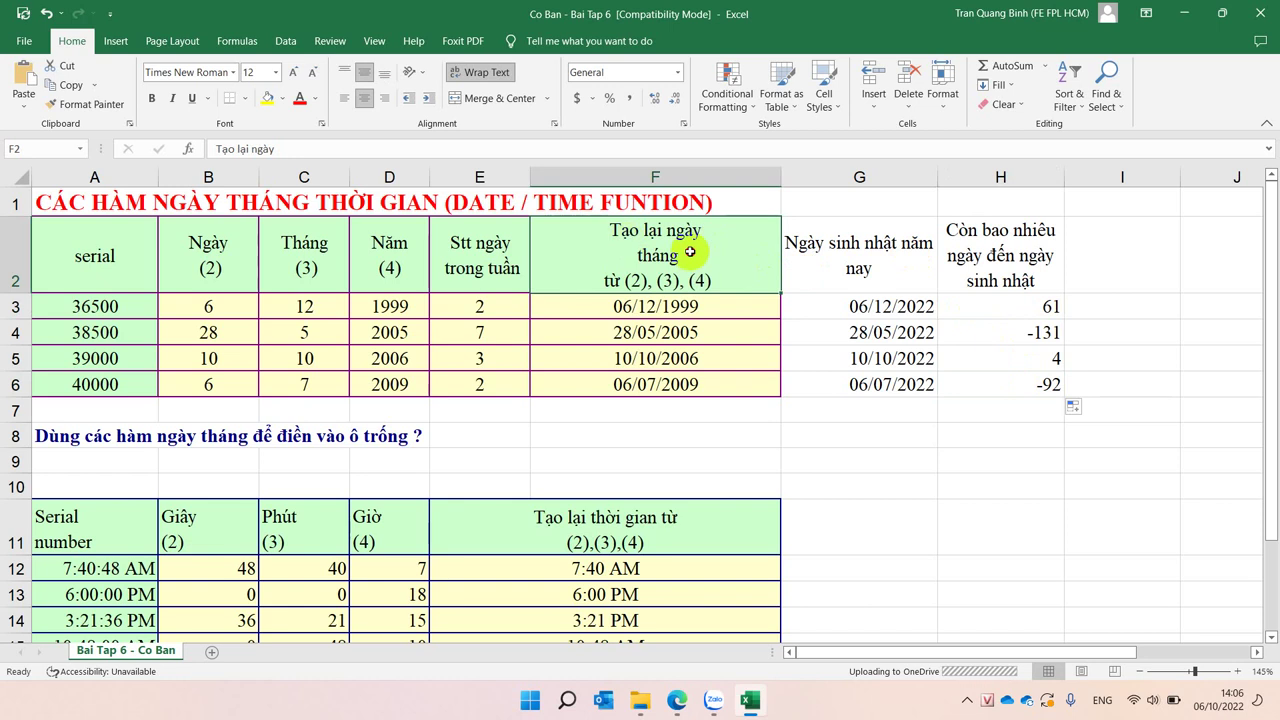
Copy F2:F6's formatting onto G2:H6 with Format Painter
left_click_drag(766, 262, 694, 386)
left_click(85, 104)
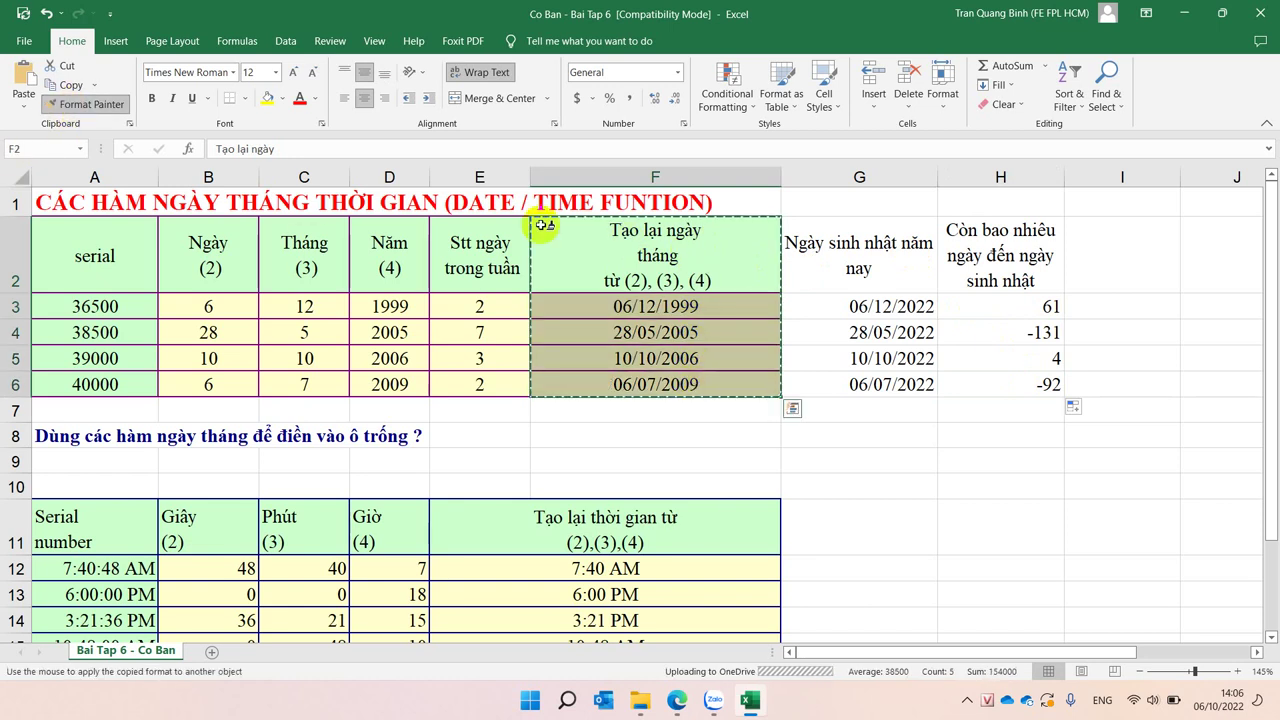
left_click_drag(794, 262, 988, 378)
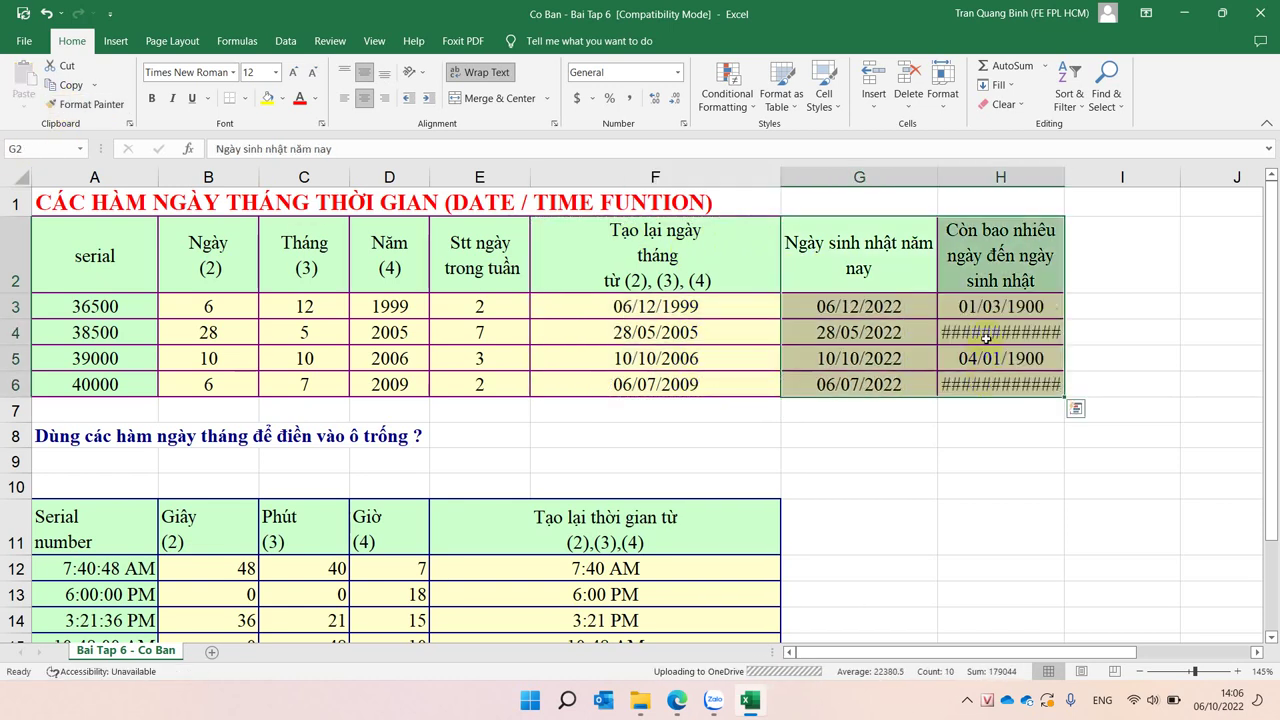
Narrow column H and format H3:H6 as General, showing 61, -131, 4 and -92
left_click(1015, 250)
left_click_drag(1059, 170, 1055, 170)
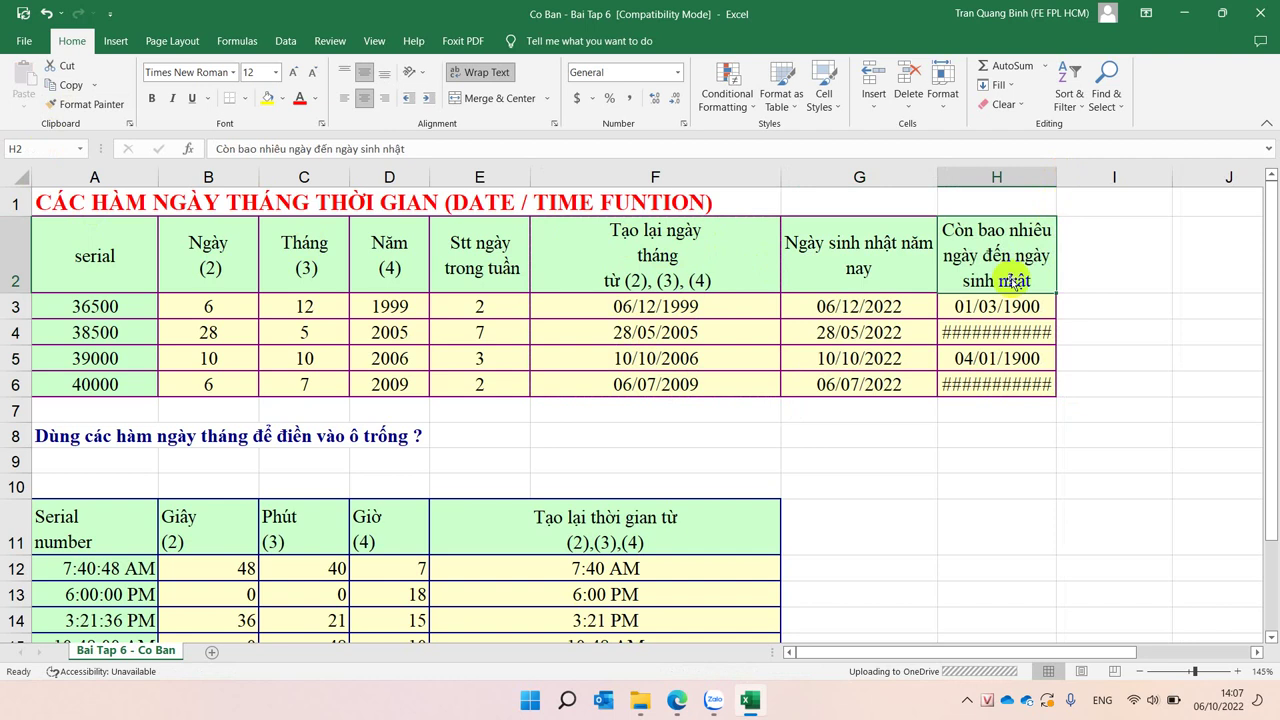
left_click_drag(1000, 302, 1003, 380)
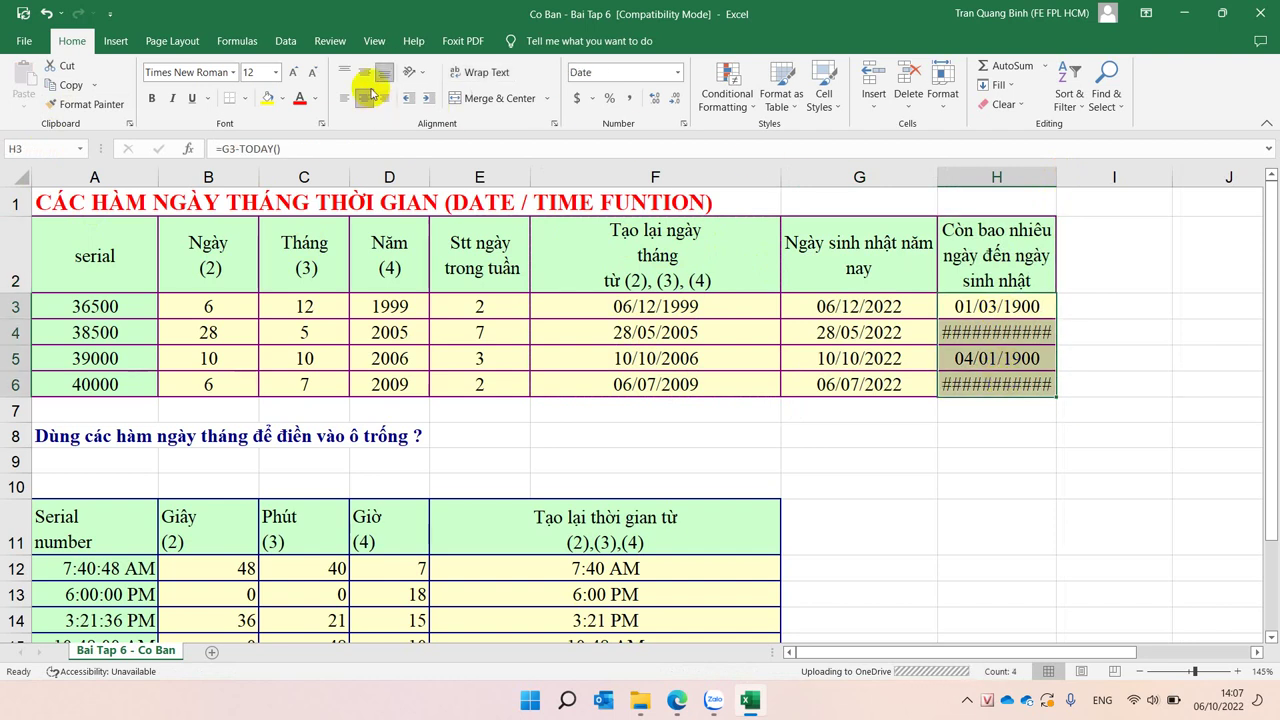
left_click(677, 72)
left_click(650, 104)
left_click(990, 312)
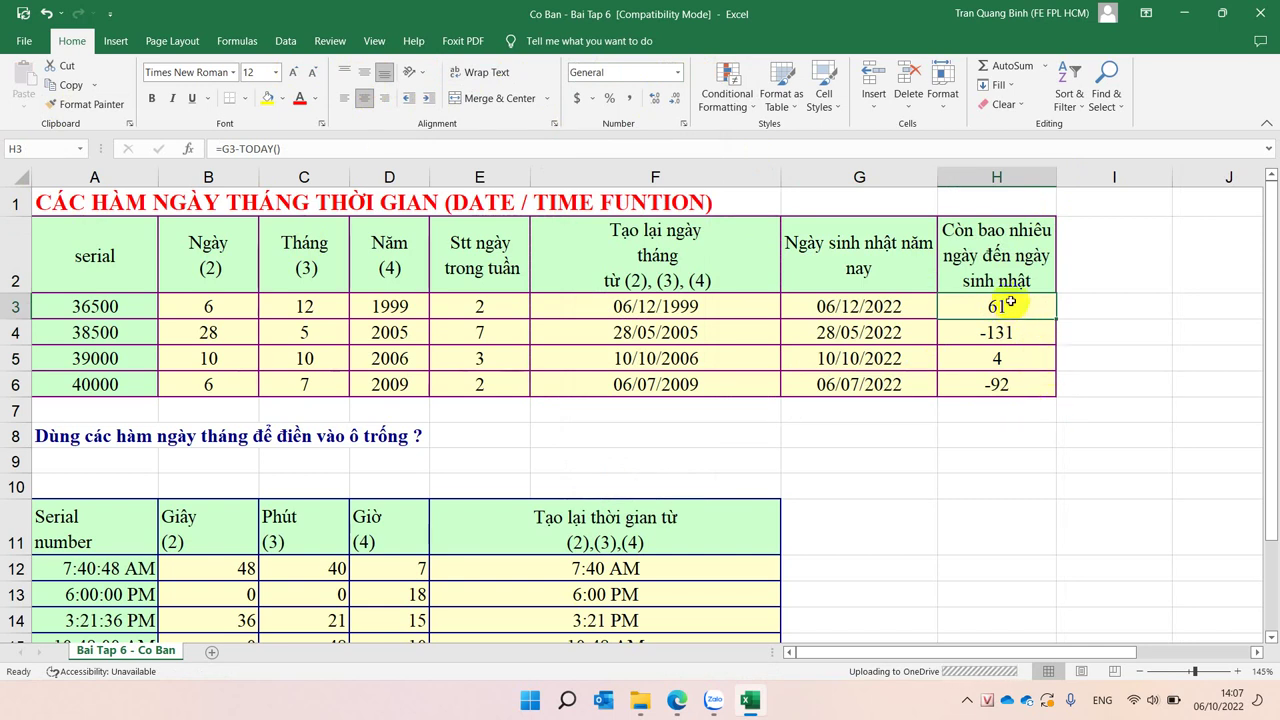
left_click(1006, 333)
left_click(1008, 306)
left_click(912, 307)
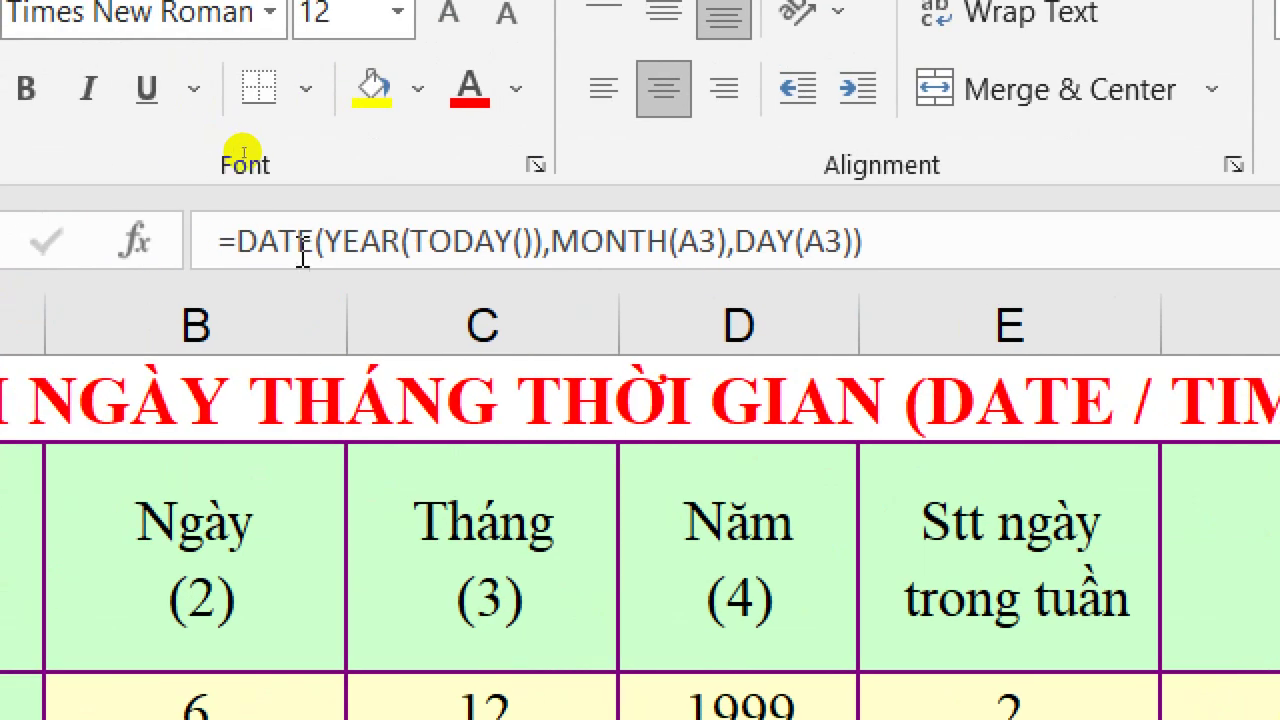
left_click(298, 243)
left_click(963, 250)
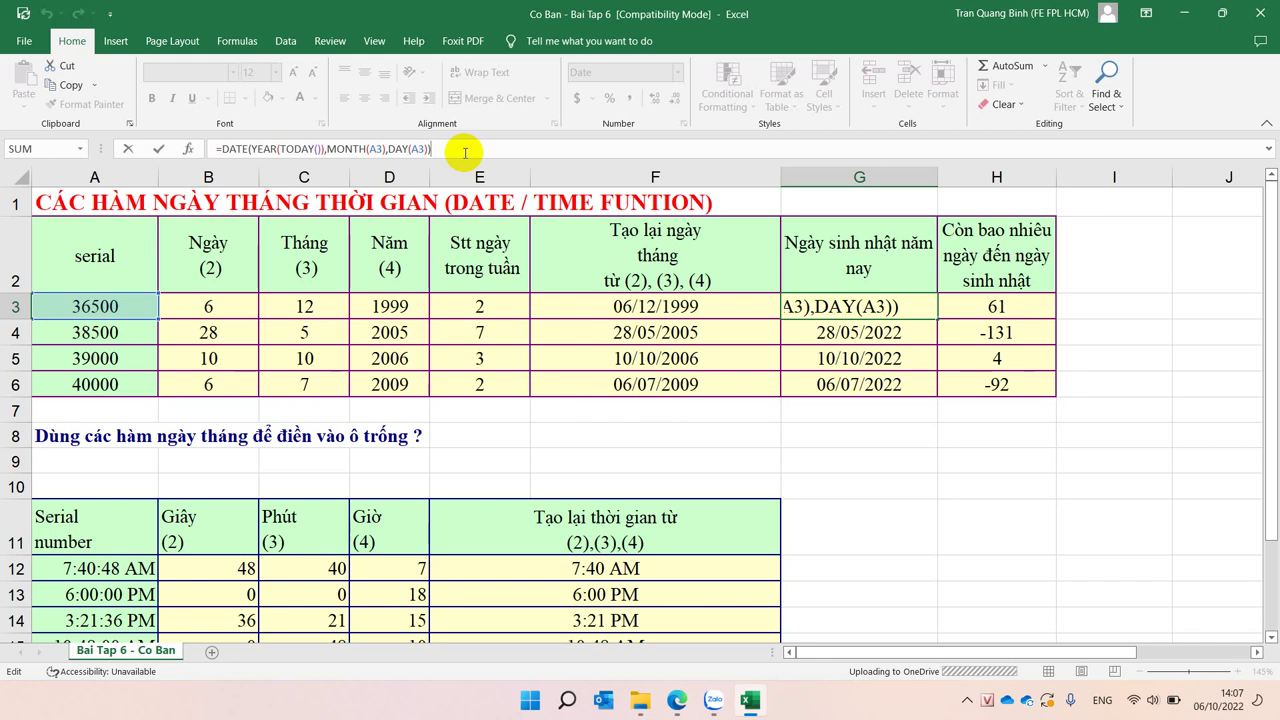
left_click(941, 300)
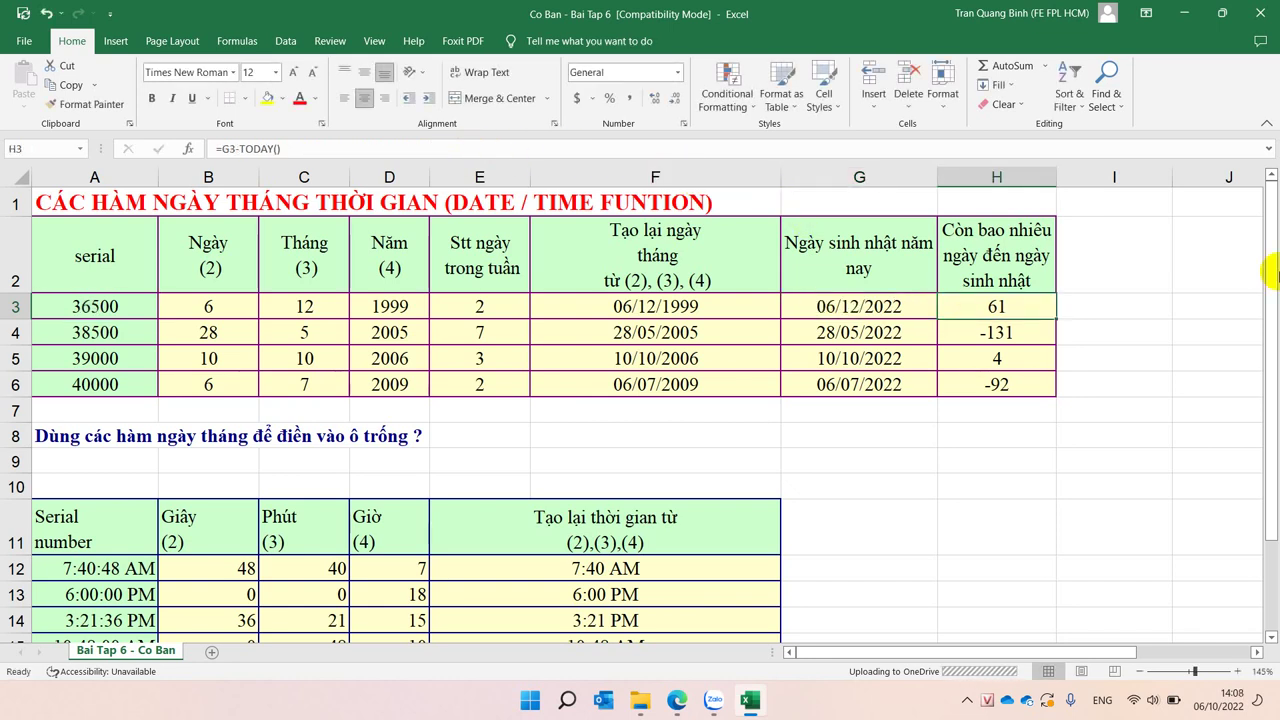
left_click(857, 345)
left_click(975, 363)
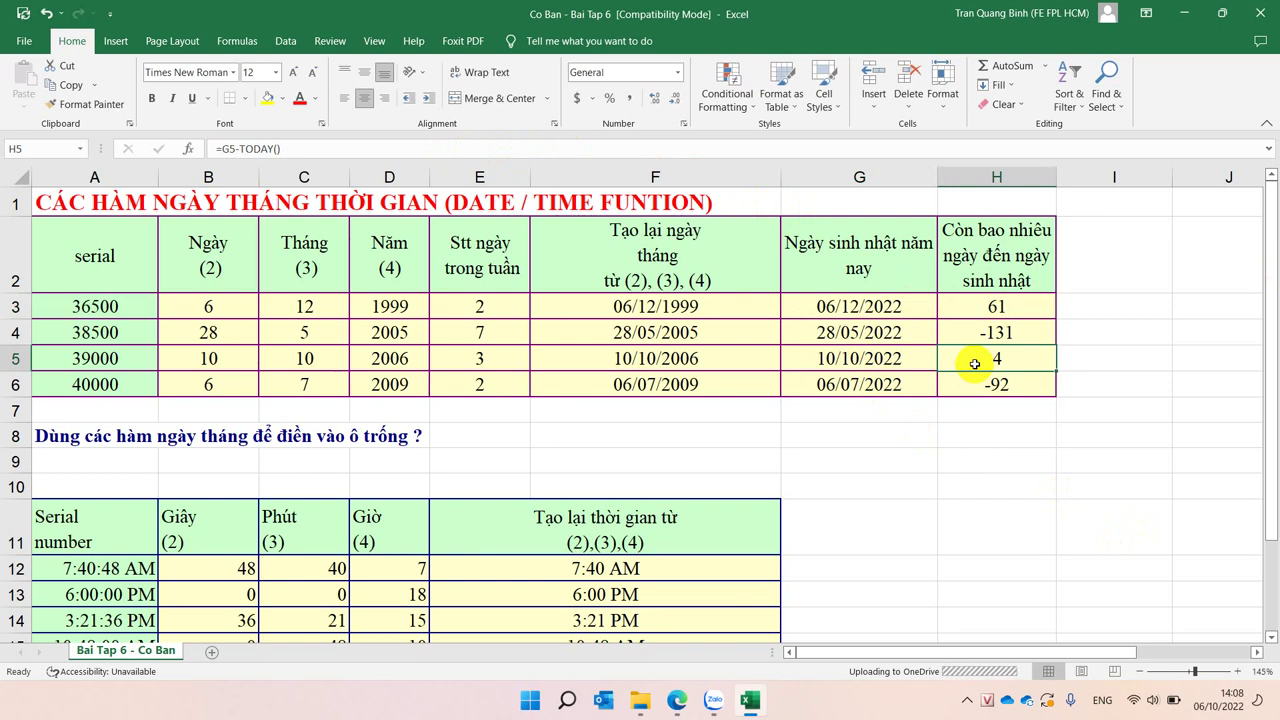
left_click_drag(1000, 306, 998, 384)
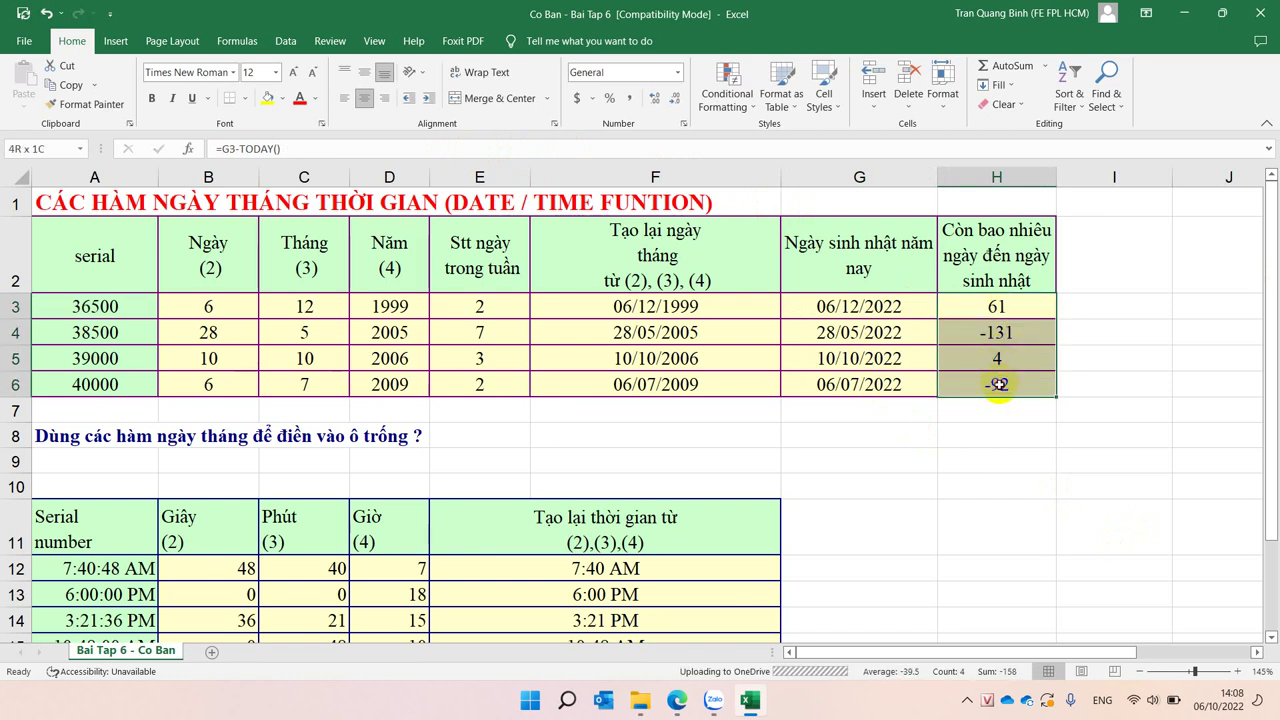
Apply the Green-Yellow-Red colour scale to H3:H6, so 61 shows greenest and -131 reddest
left_click(735, 93)
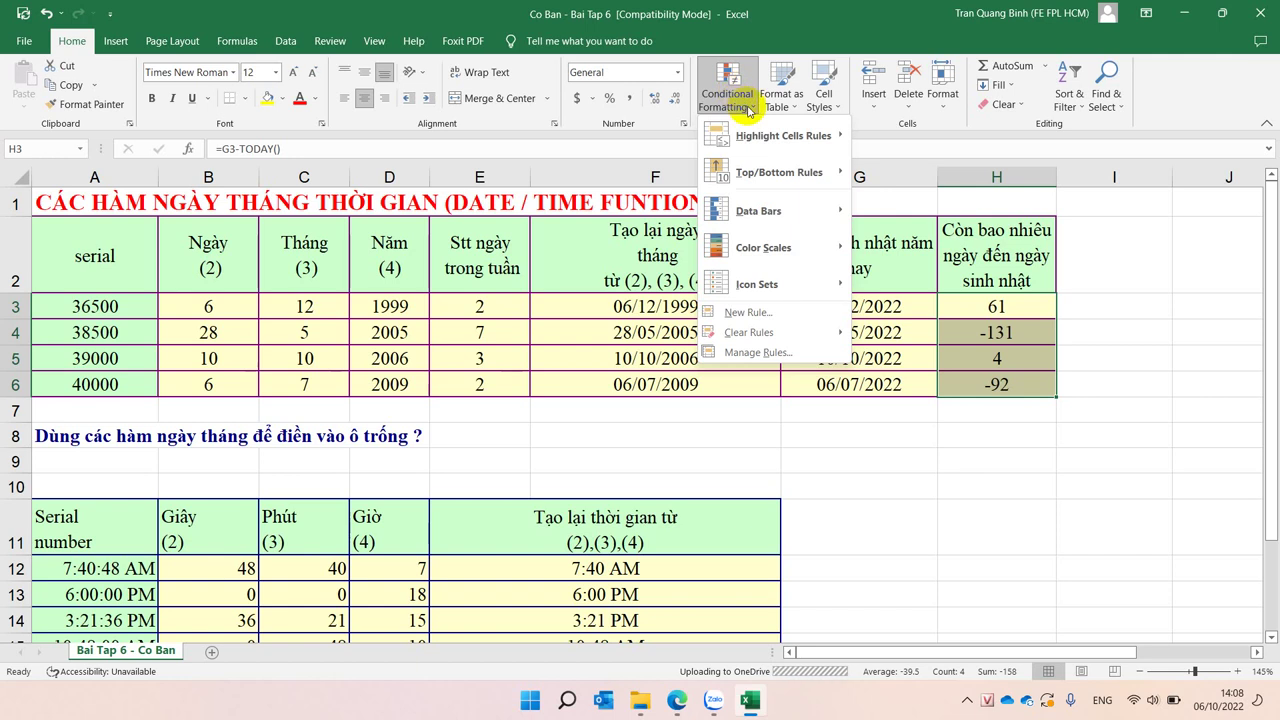
mouse_move(749, 250)
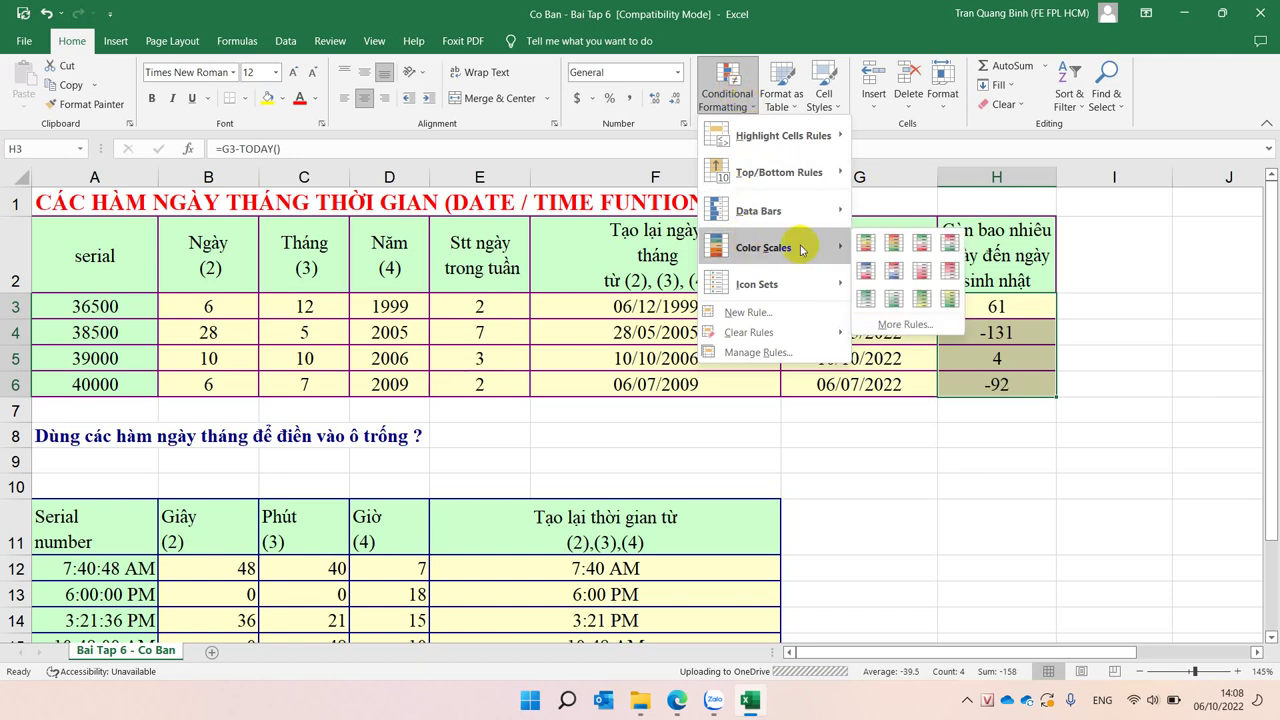
left_click(860, 245)
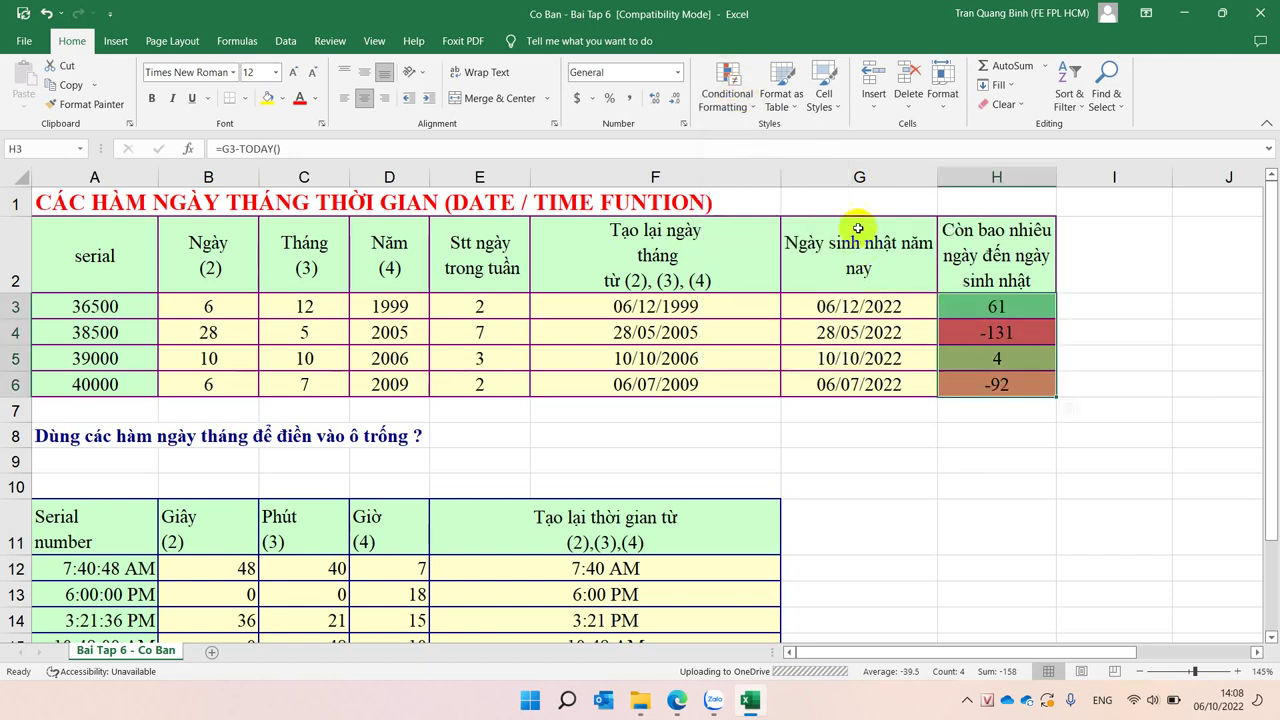
left_click(742, 100)
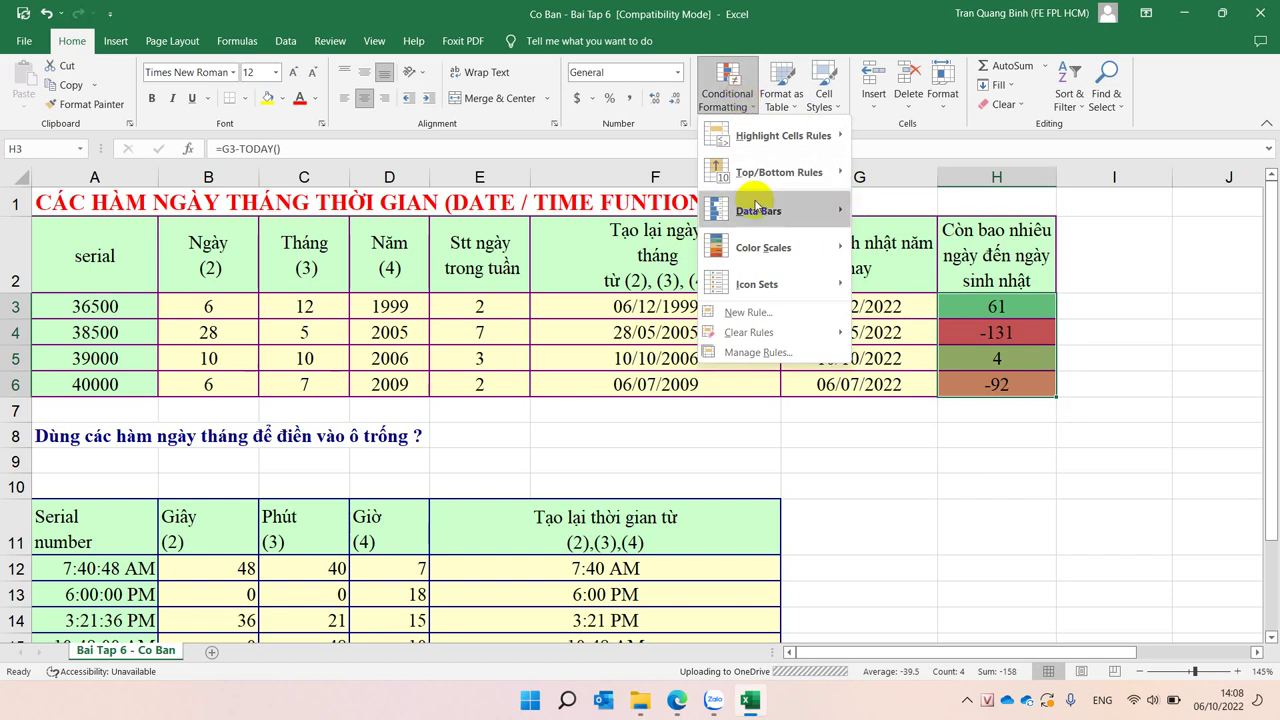
mouse_move(765, 247)
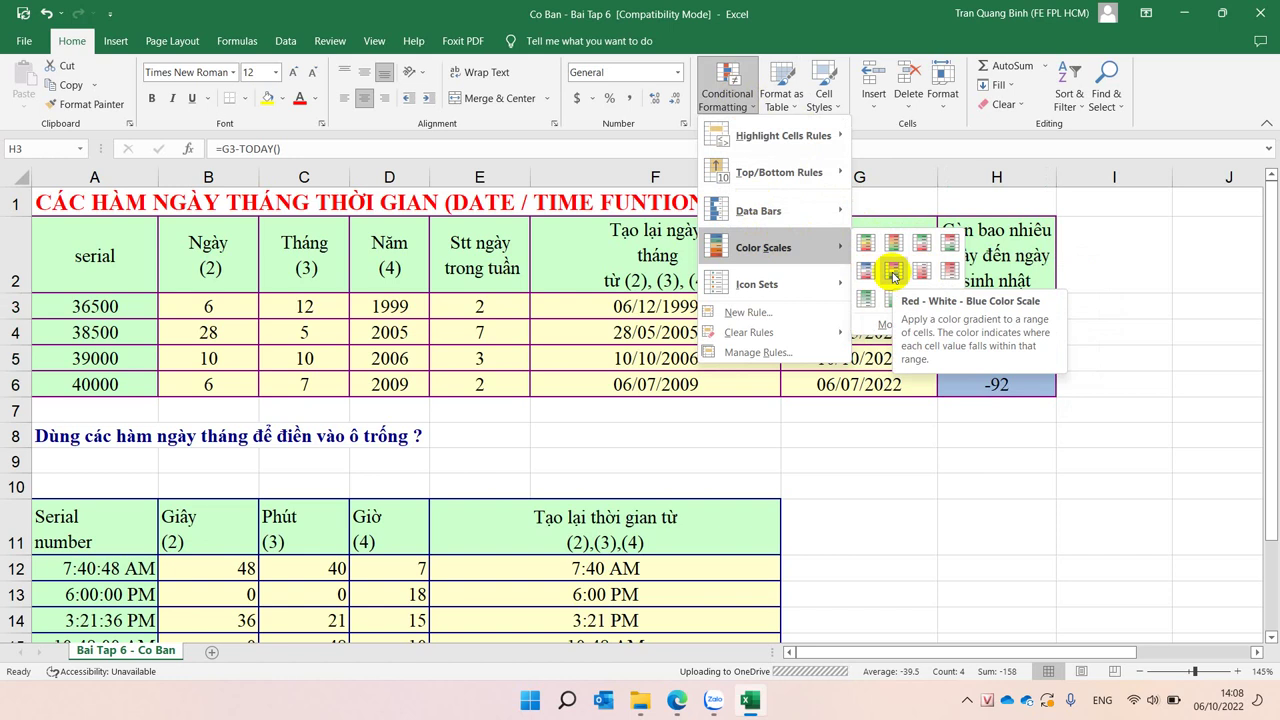
left_click(866, 243)
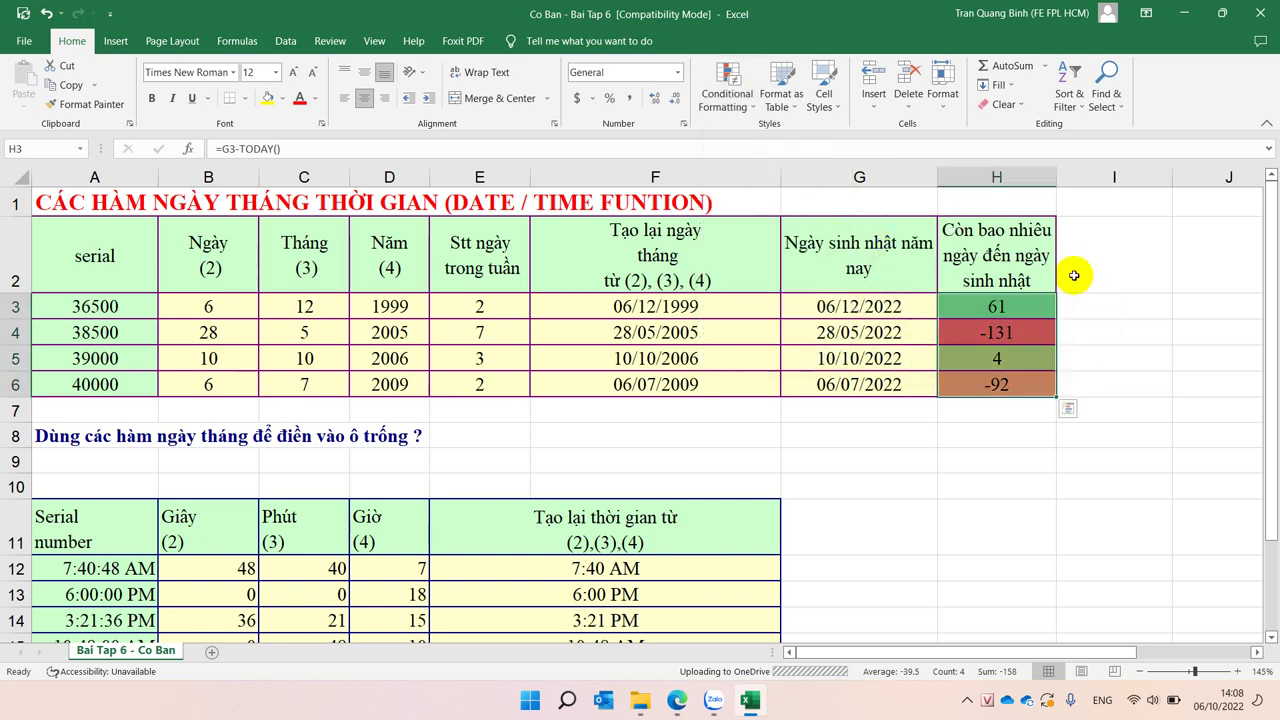
key("Down")
key("Down")
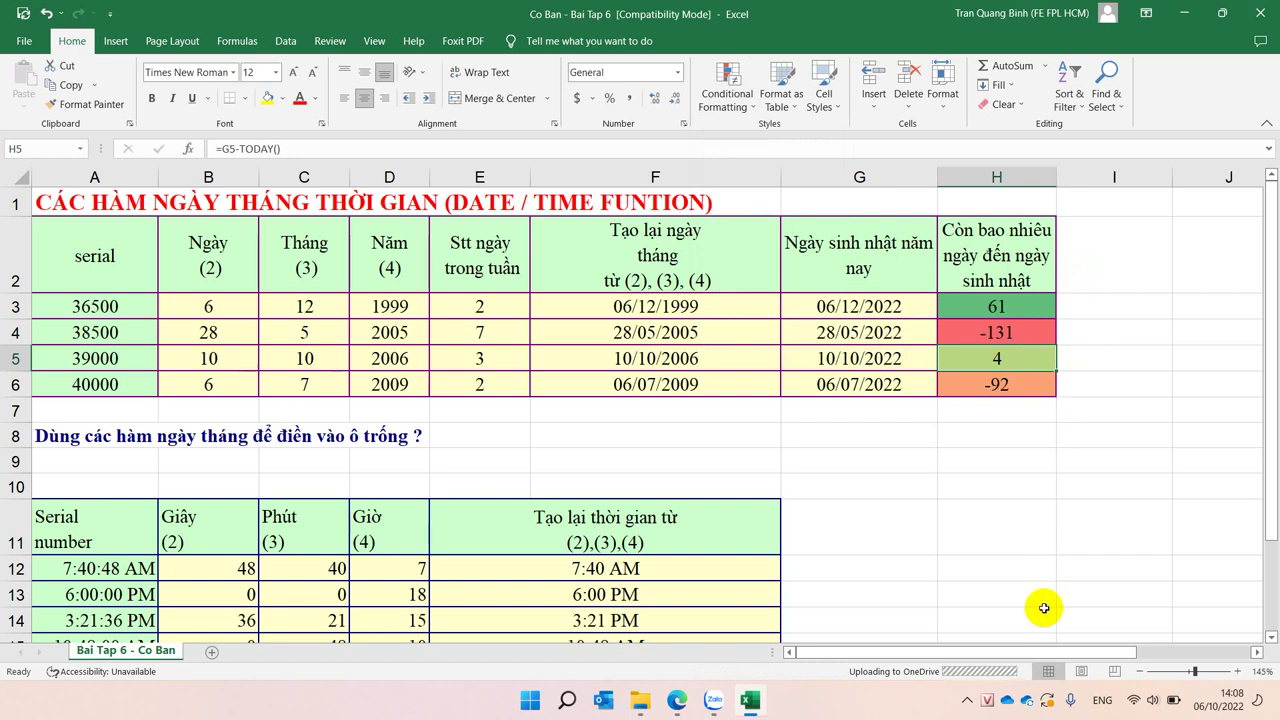
Check the DATE formula in G3 and the days-until formula in H3
left_click(857, 306)
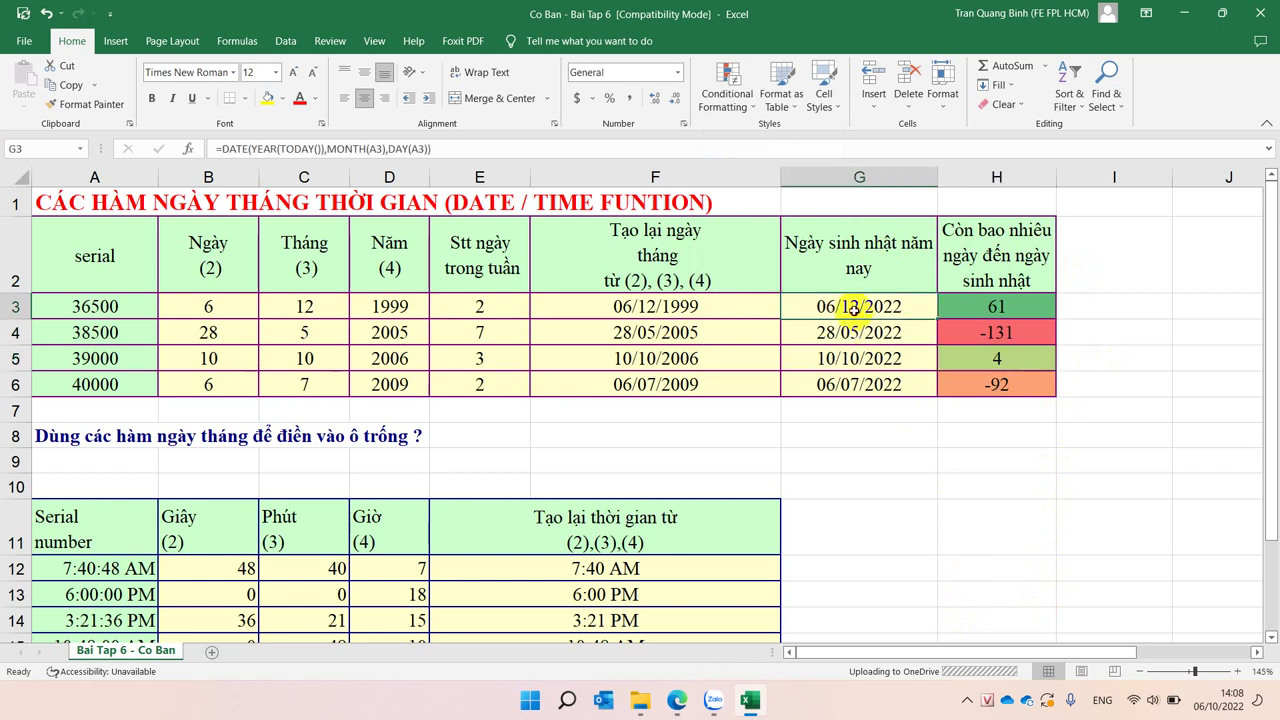
left_click(975, 307)
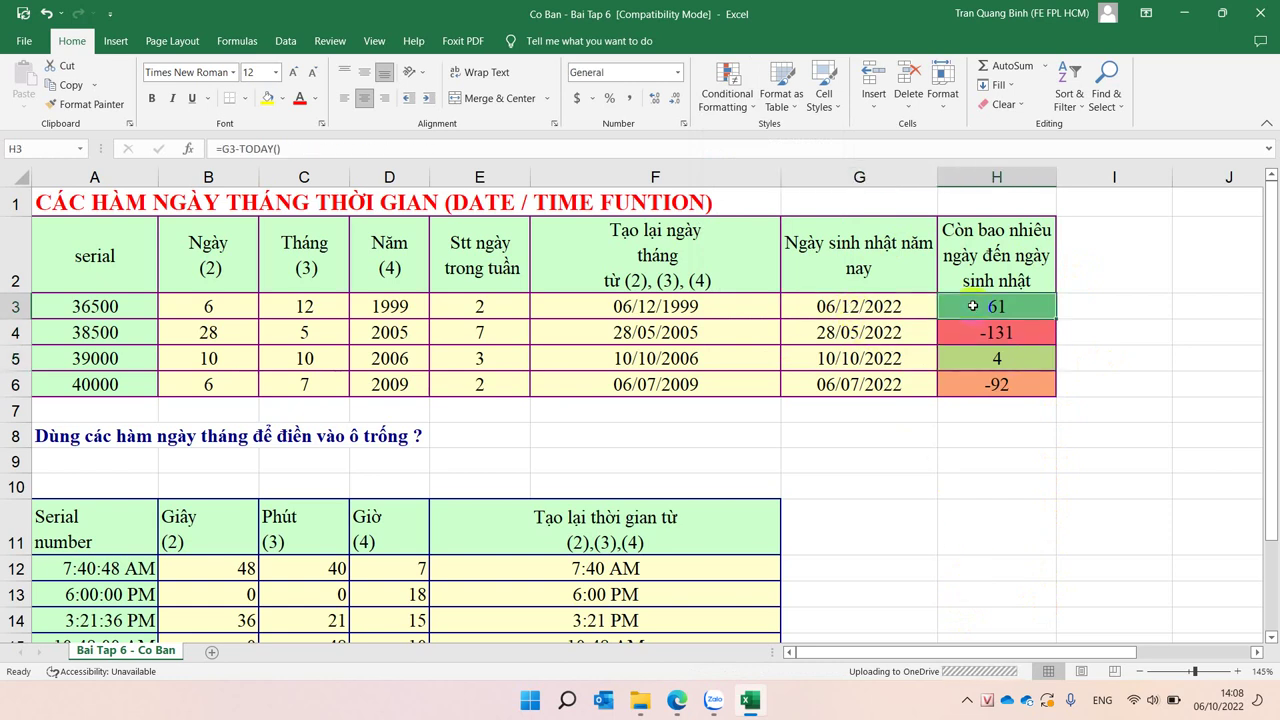
scroll(290, 615, "down", 2)
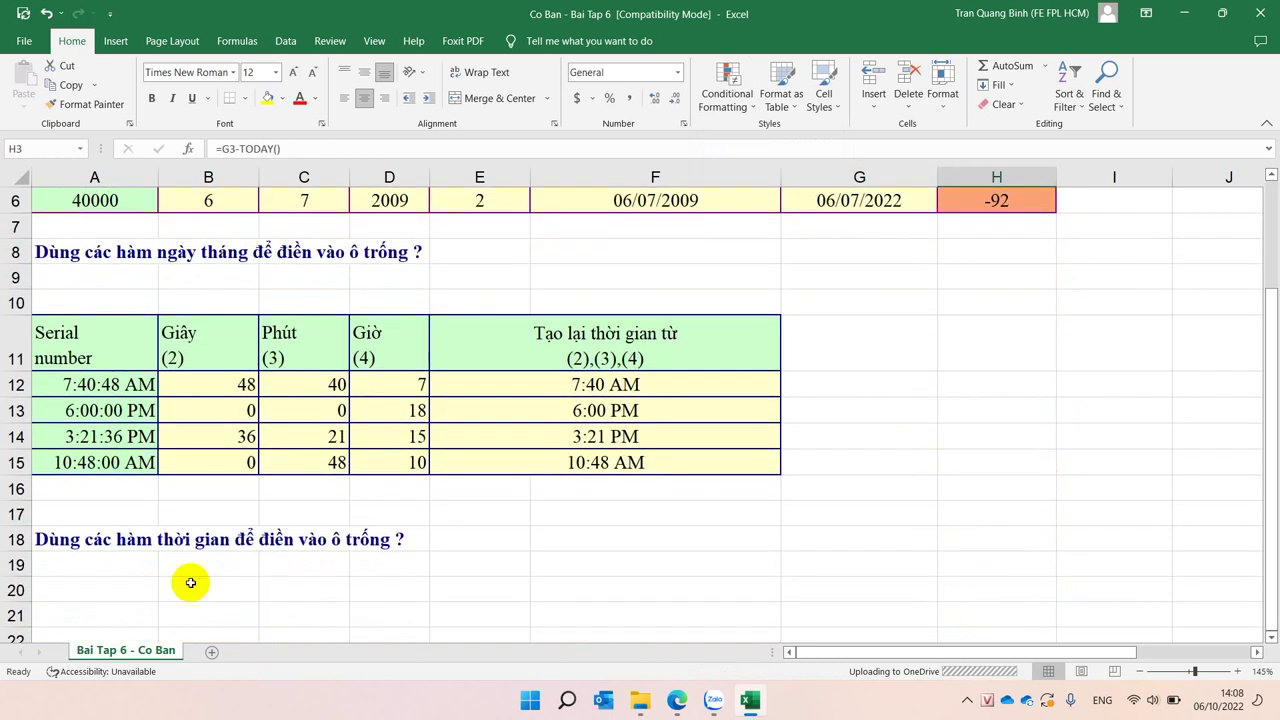
Change A12:A15 to General format so the times show as decimals 0.32, 0.75, 0.64, 0.45
left_click_drag(85, 382, 83, 460)
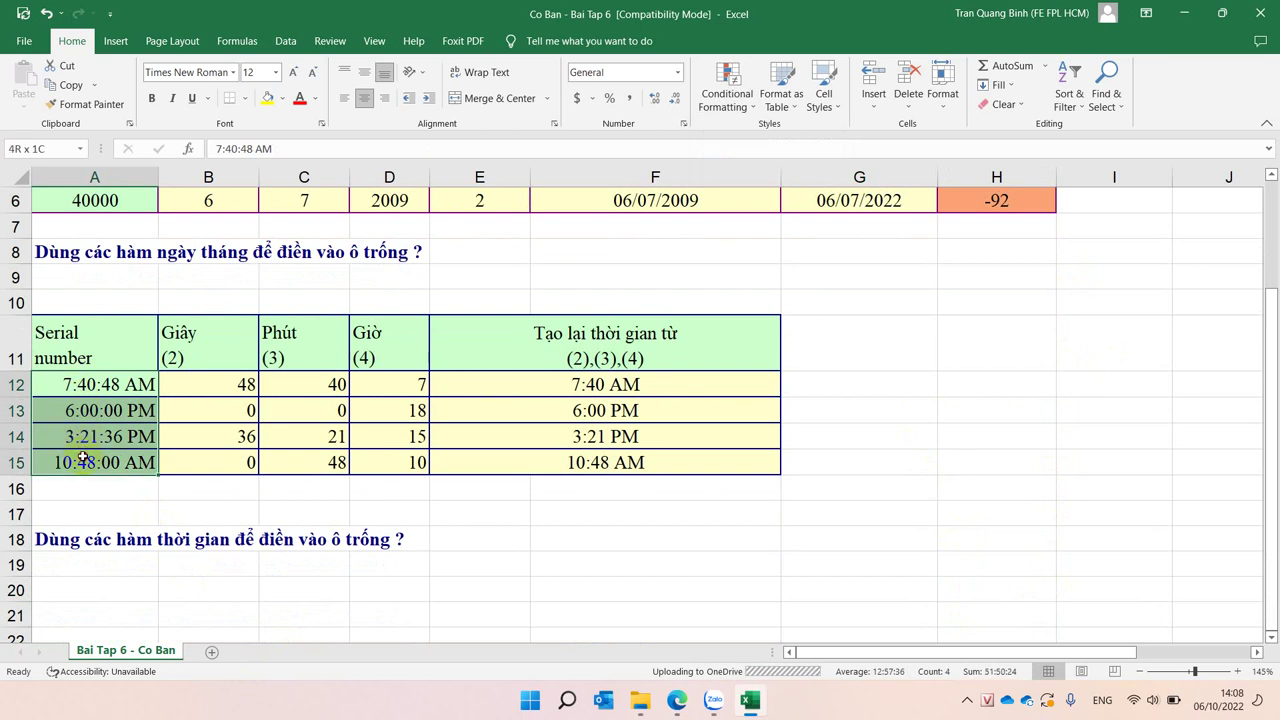
left_click(677, 72)
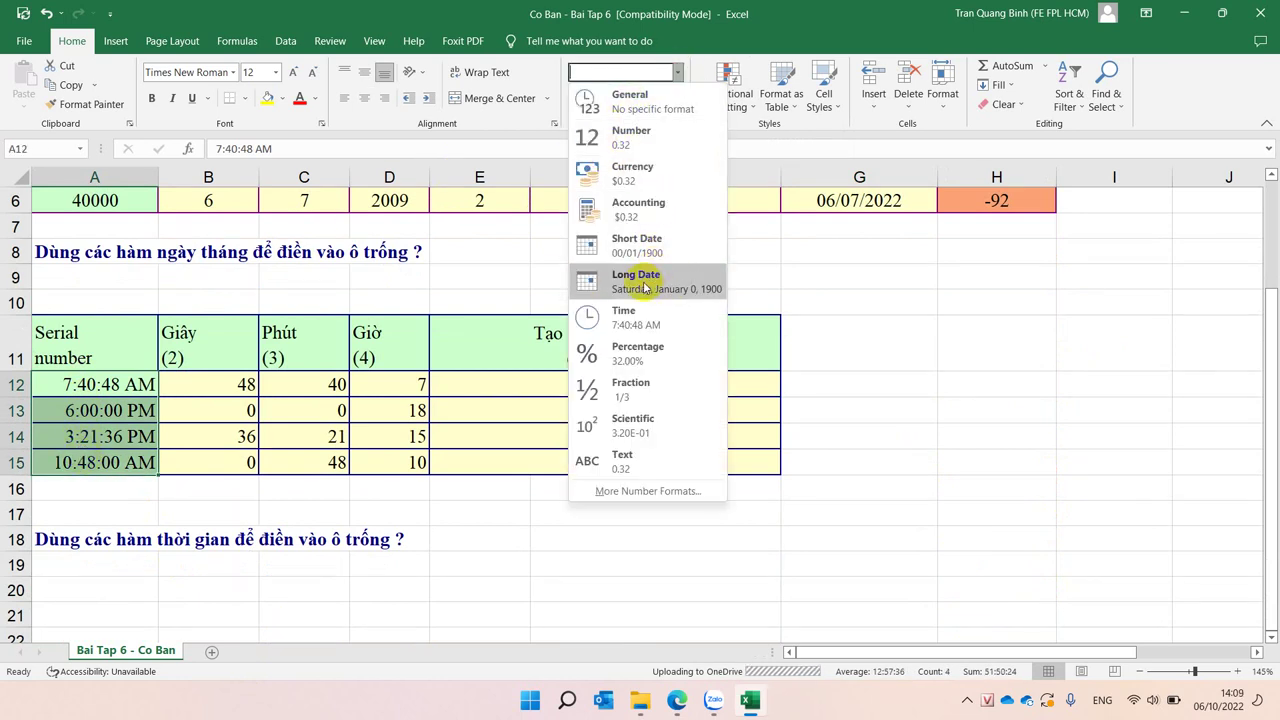
left_click(636, 318)
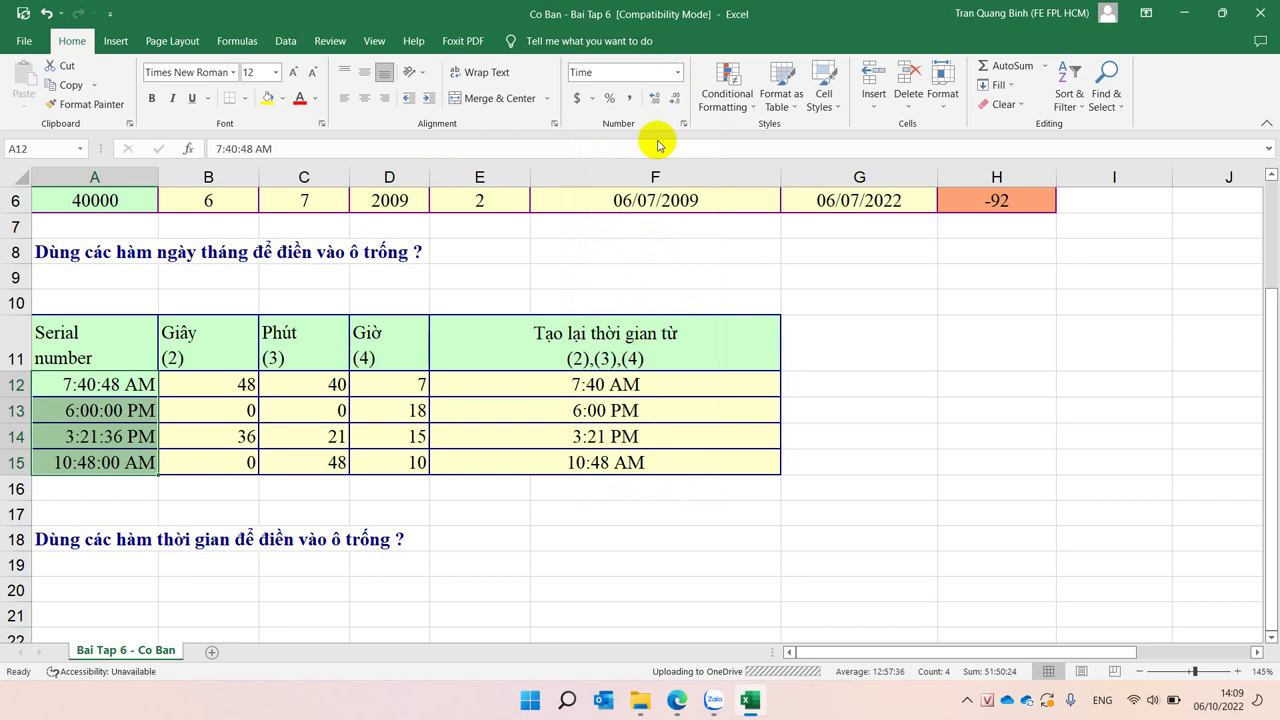
left_click(677, 72)
left_click(628, 168)
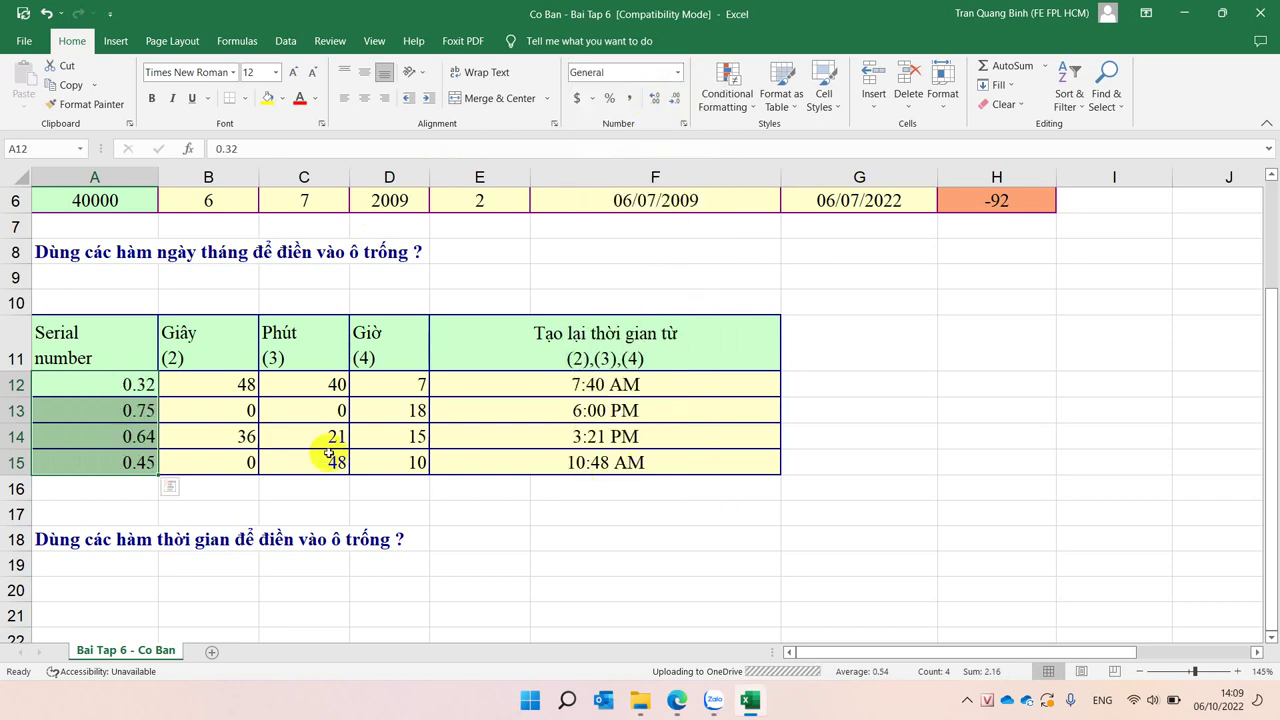
Review the SECOND, MINUTE, HOUR and TIME formulas in B12, C12, D12 and E12
left_click(275, 433)
left_click(208, 385)
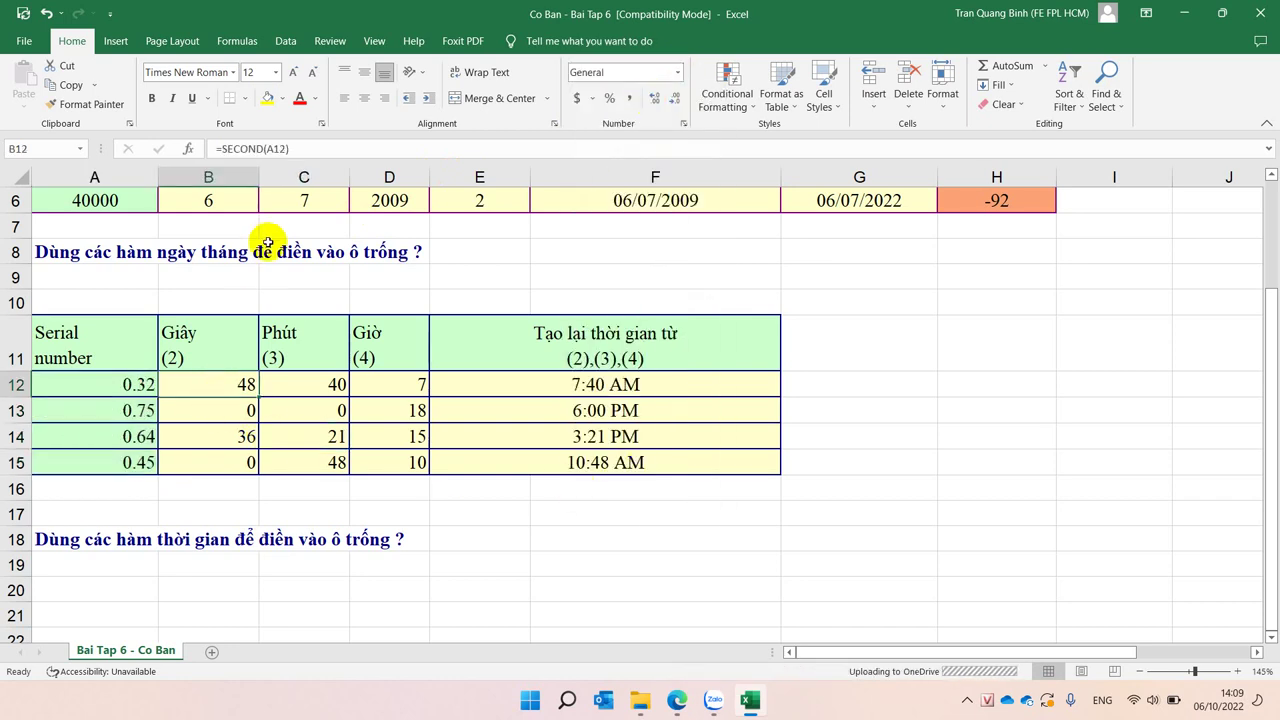
left_click(326, 390)
left_click(392, 383)
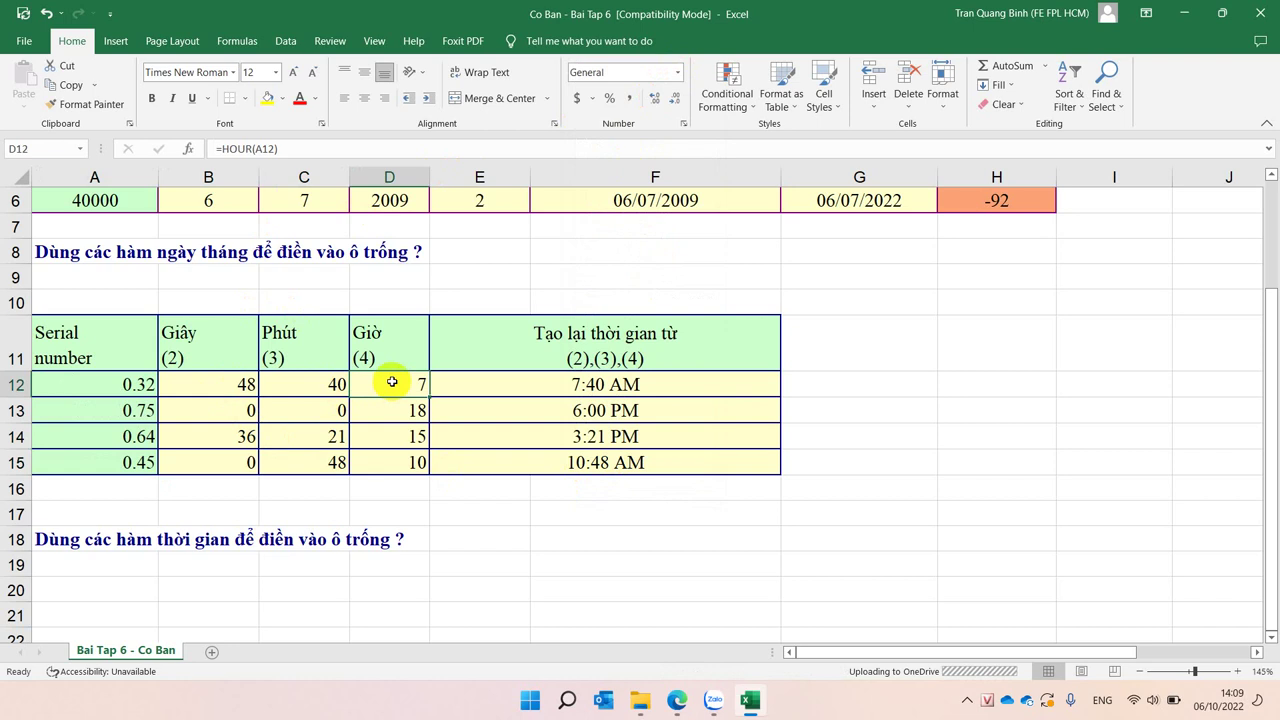
left_click(215, 360)
left_click(318, 378)
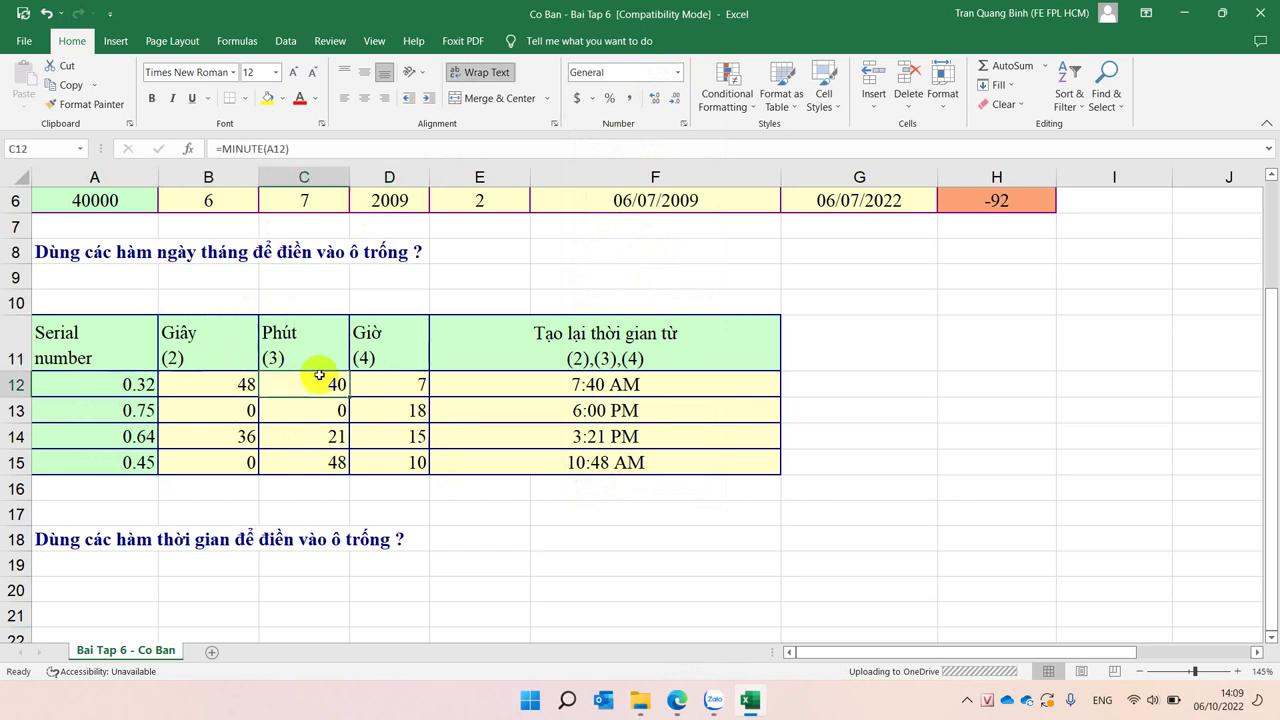
left_click(420, 385)
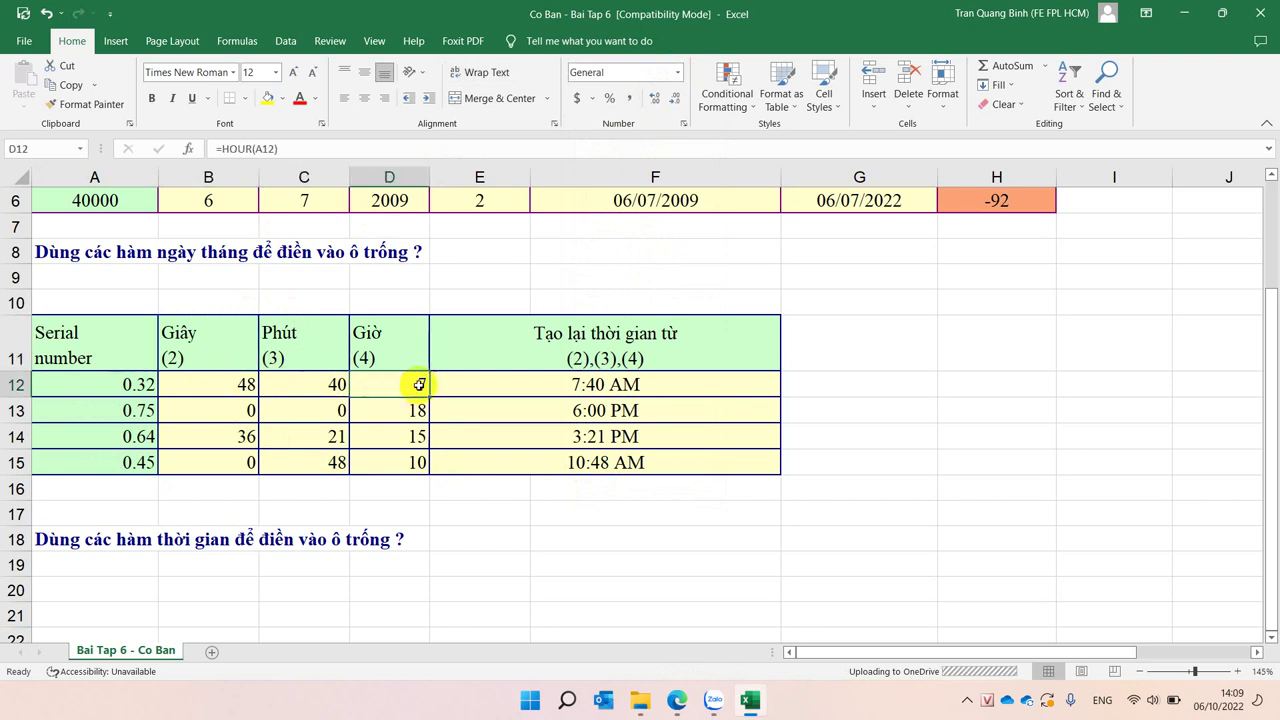
left_click(492, 388)
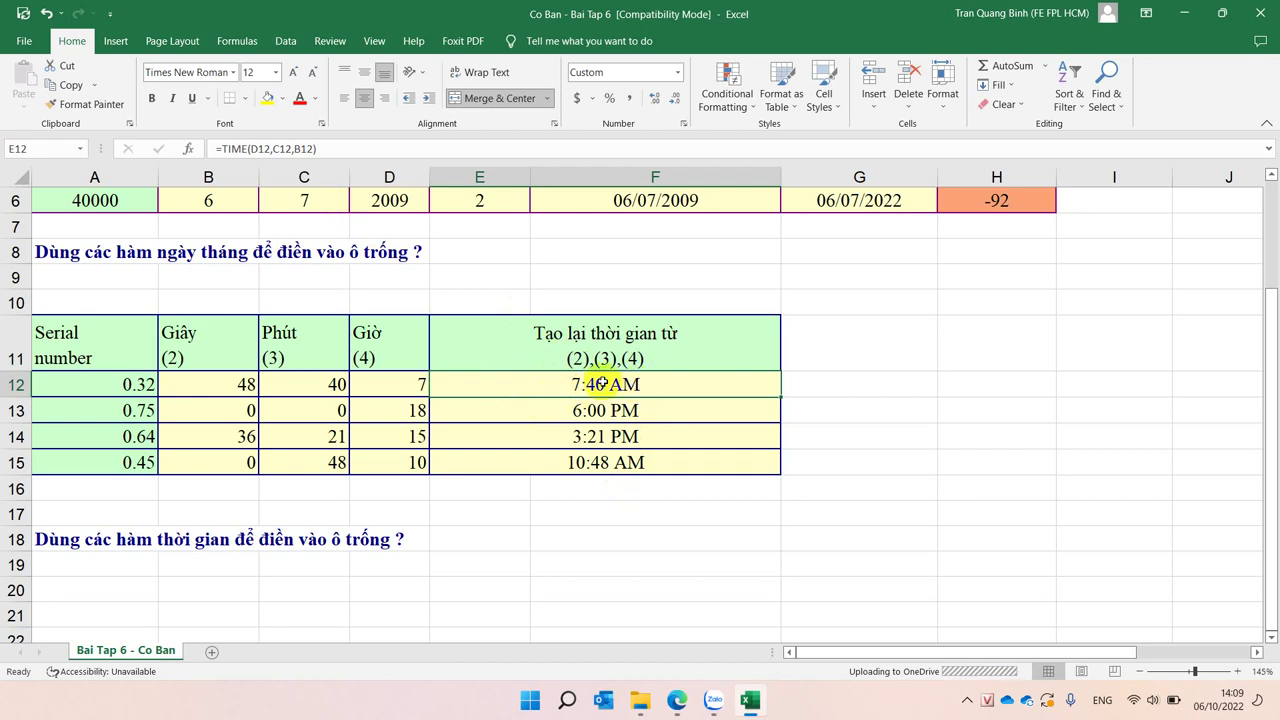
left_click(405, 386)
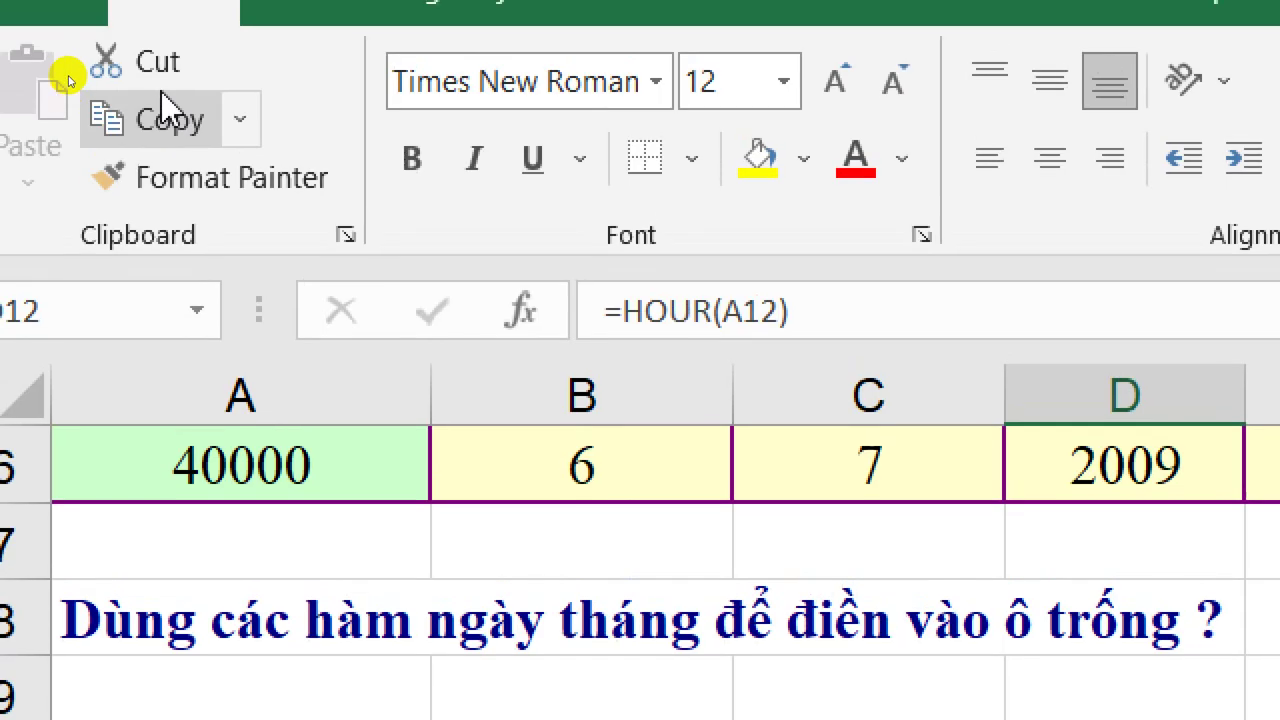
double_click(690, 312)
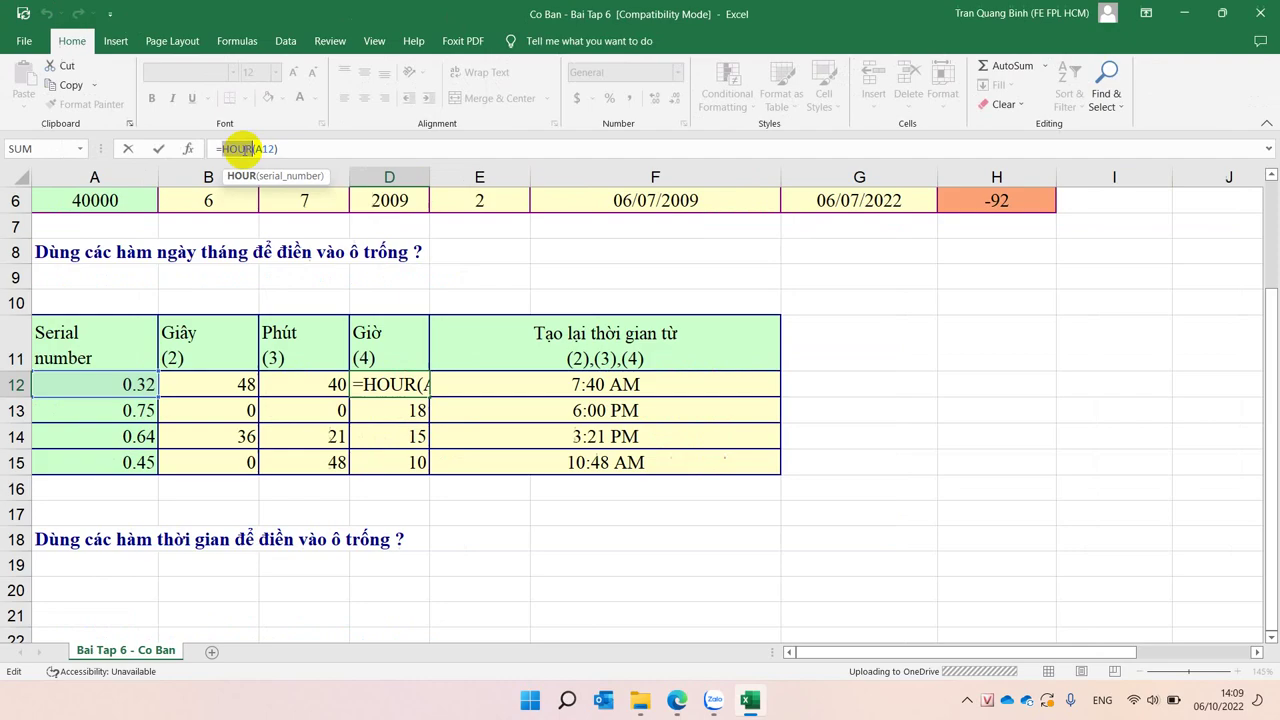
left_click(380, 283)
scroll(379, 284, "up", 2)
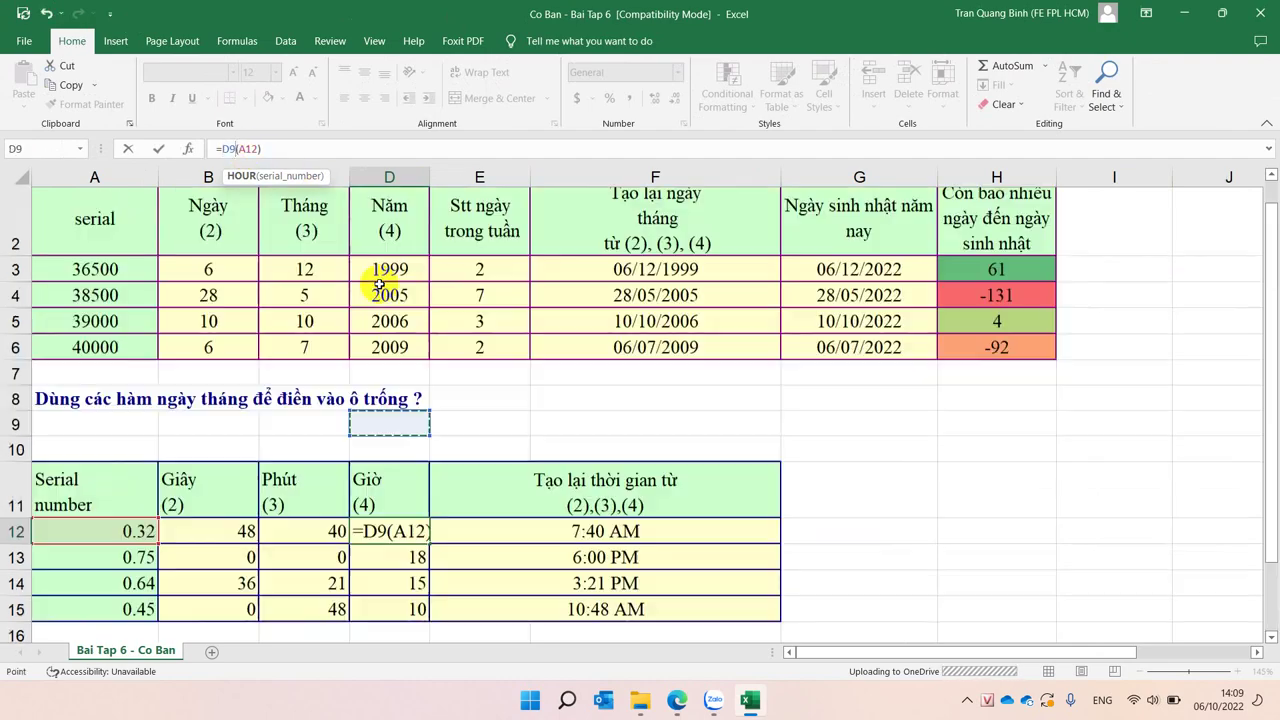
key("Escape")
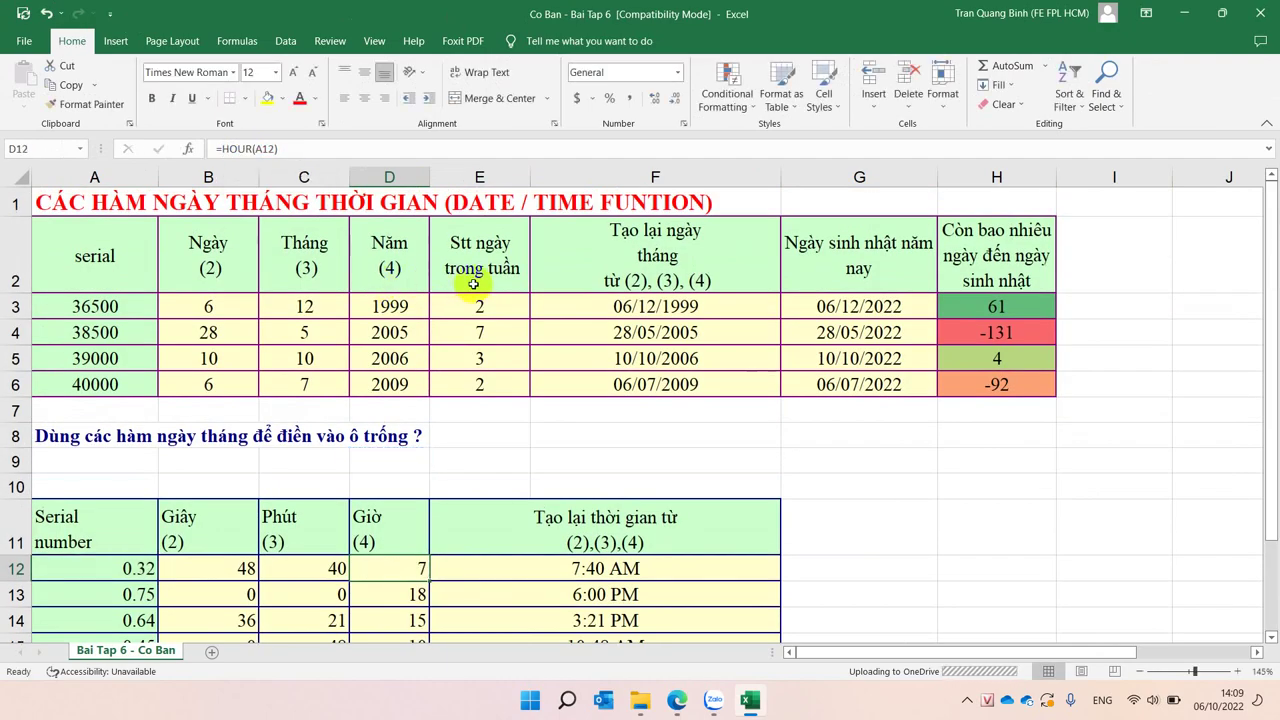
mouse_move(100, 255)
left_mouse_down()
mouse_move(723, 365)
mouse_move(968, 384)
left_mouse_up()
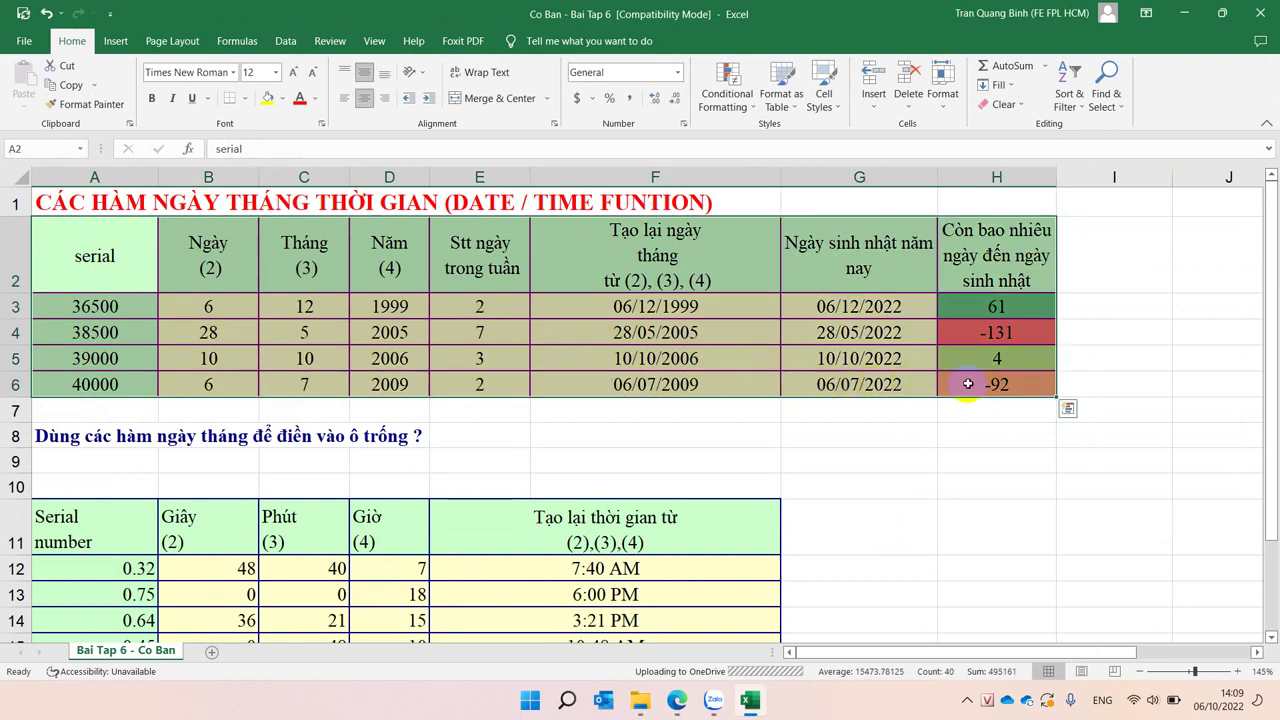